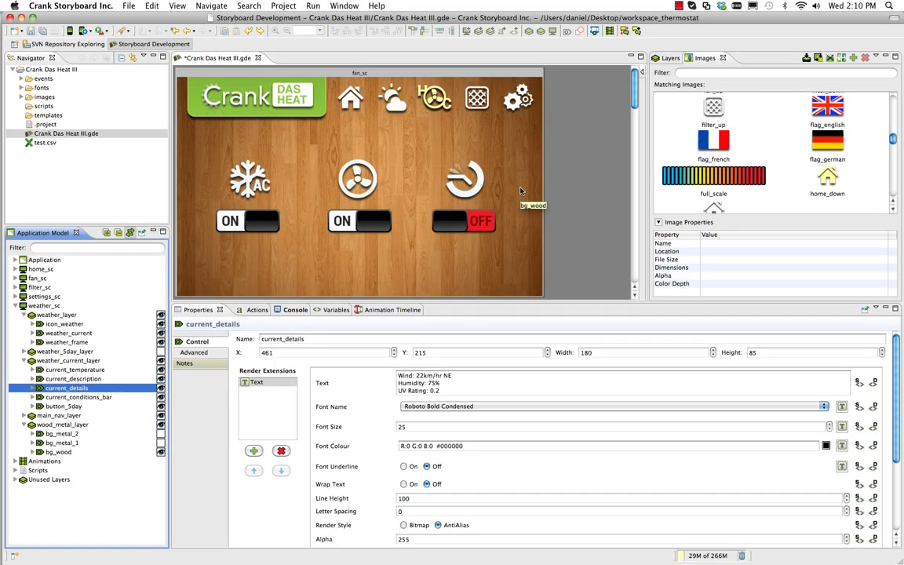
On weather_sc, hide weather_current_layer and make weather_5day_layer visible
scroll(520, 190, "down", 10)
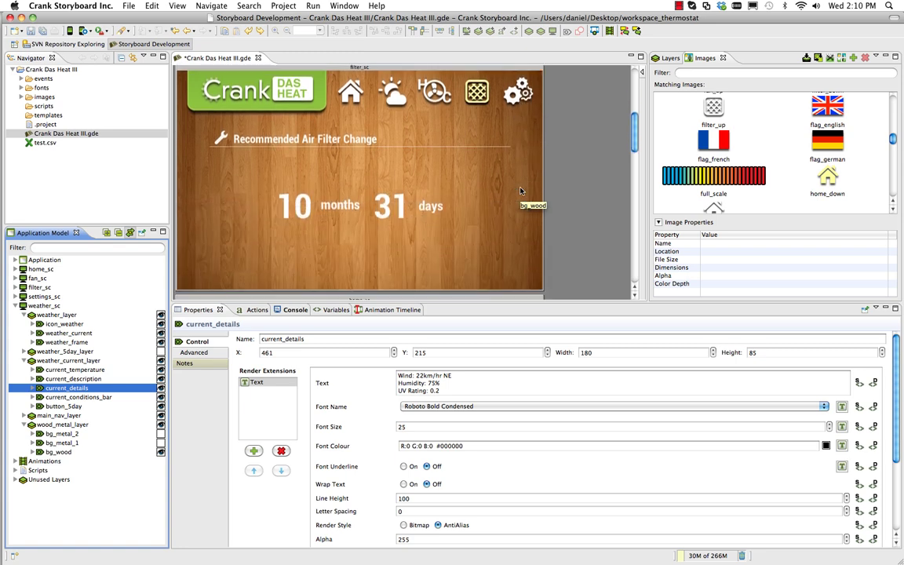
scroll(520, 191, "down", 15)
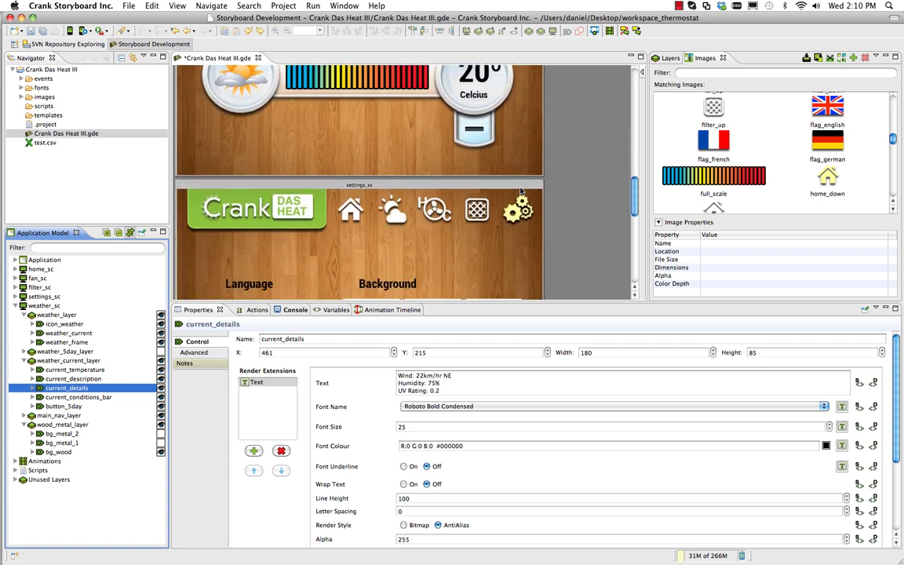
scroll(520, 190, "down", 10)
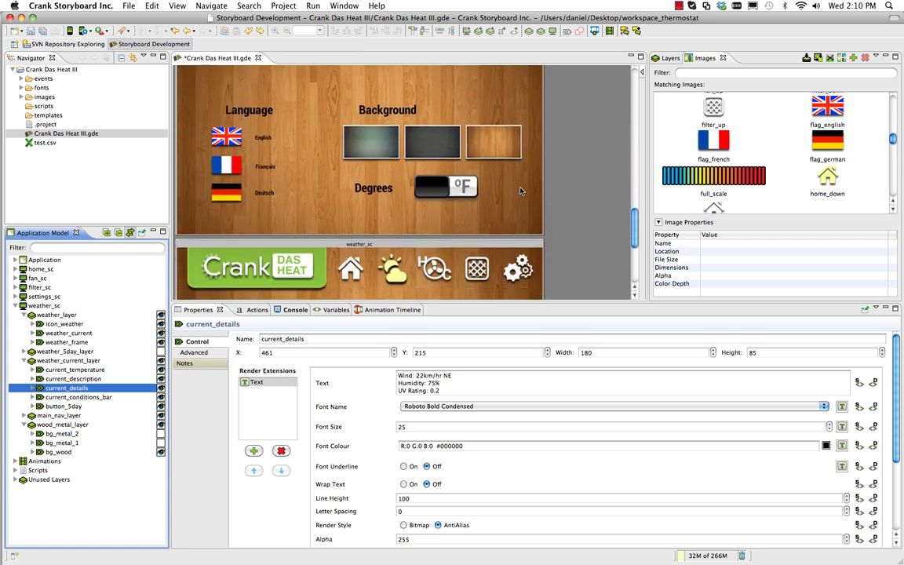
scroll(520, 191, "down", 8)
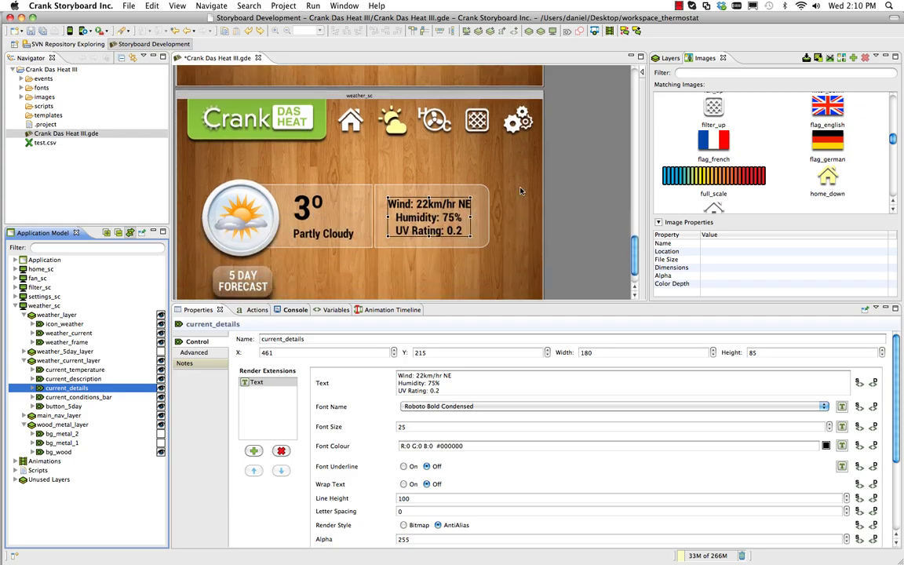
scroll(519, 191, "down", 2)
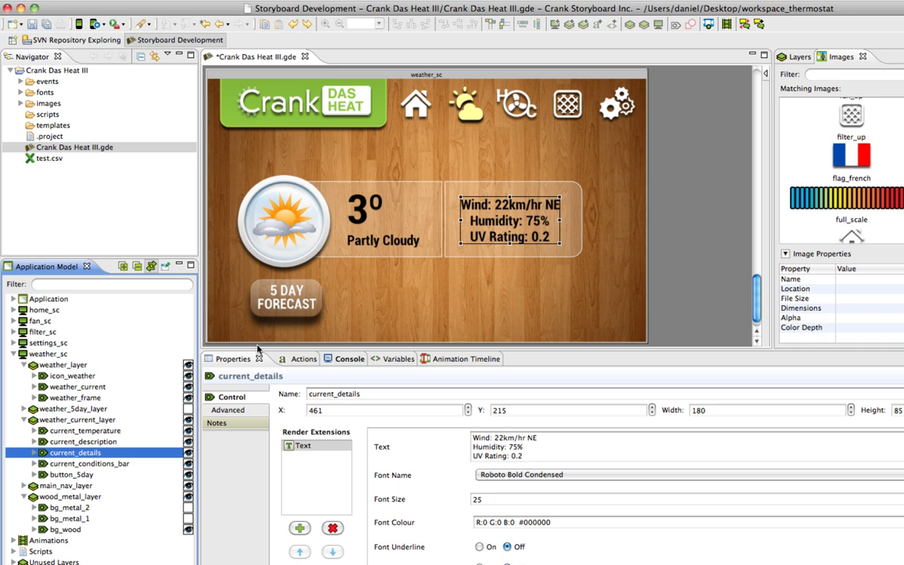
left_click(189, 422)
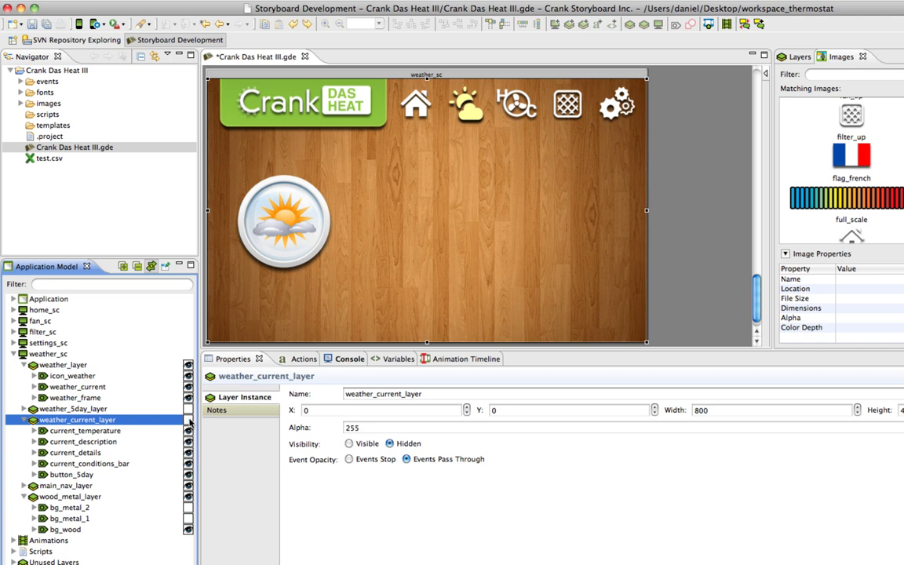
left_click(188, 409)
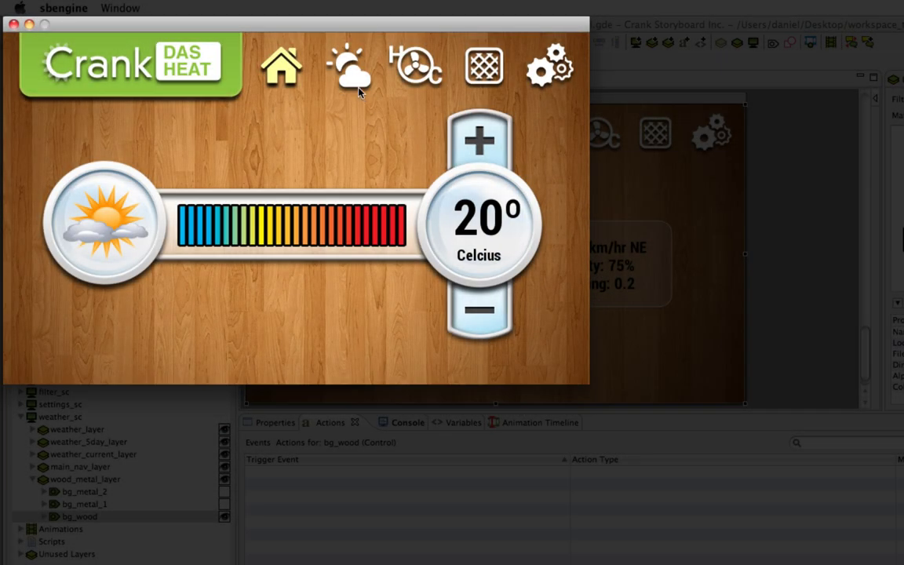
In the simulator, open the weather screen and toggle 5 DAY FORECAST and CURRENT WEATHER
left_click(359, 92)
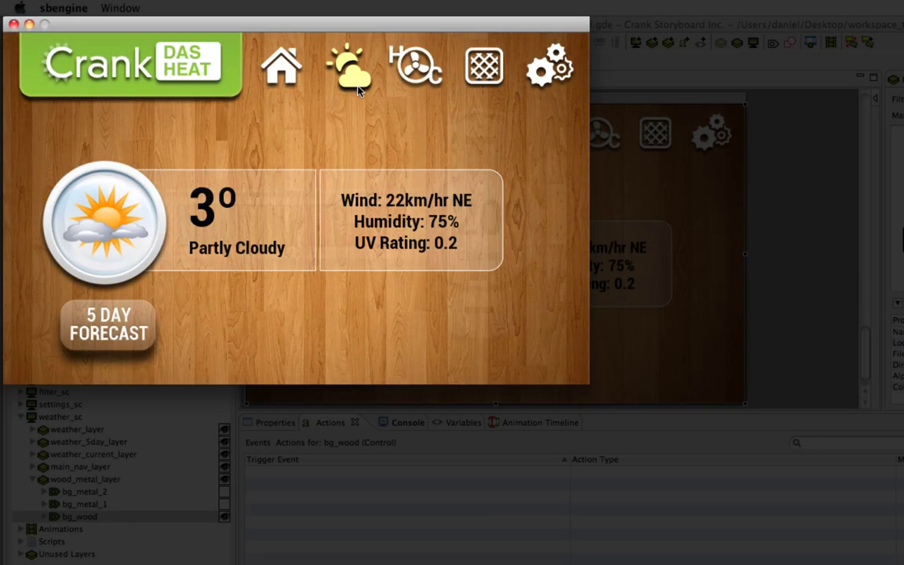
left_click(153, 346)
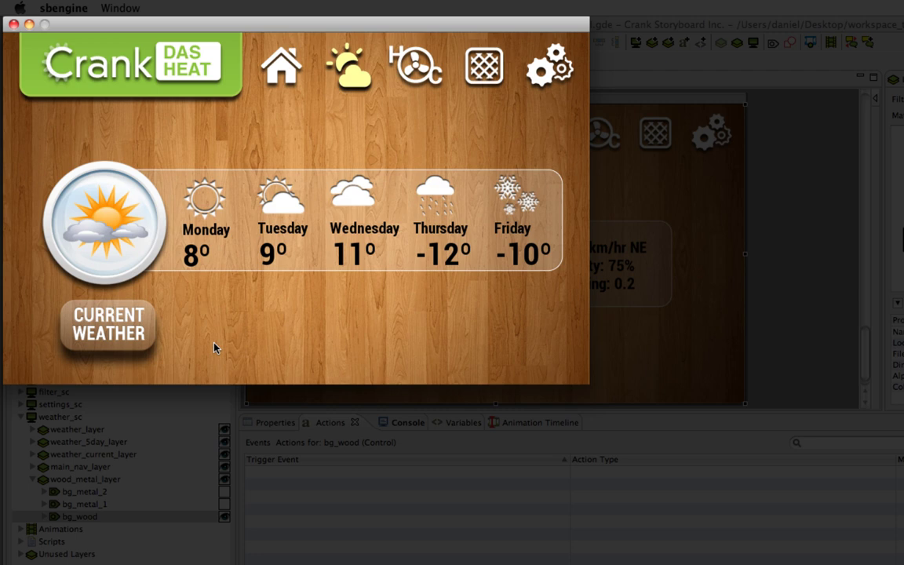
left_click(142, 328)
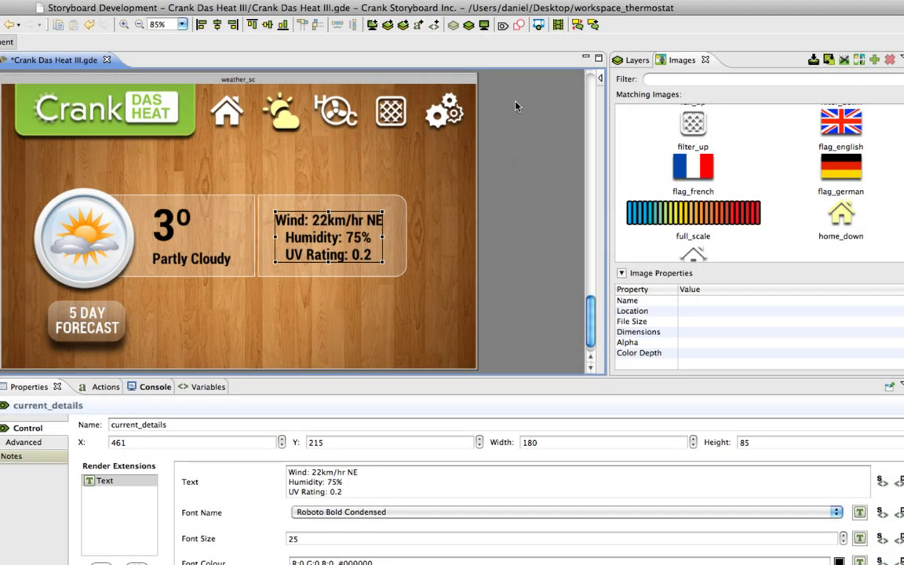
Start recording an animation and set the current_details text Alpha to 0
left_click(539, 25)
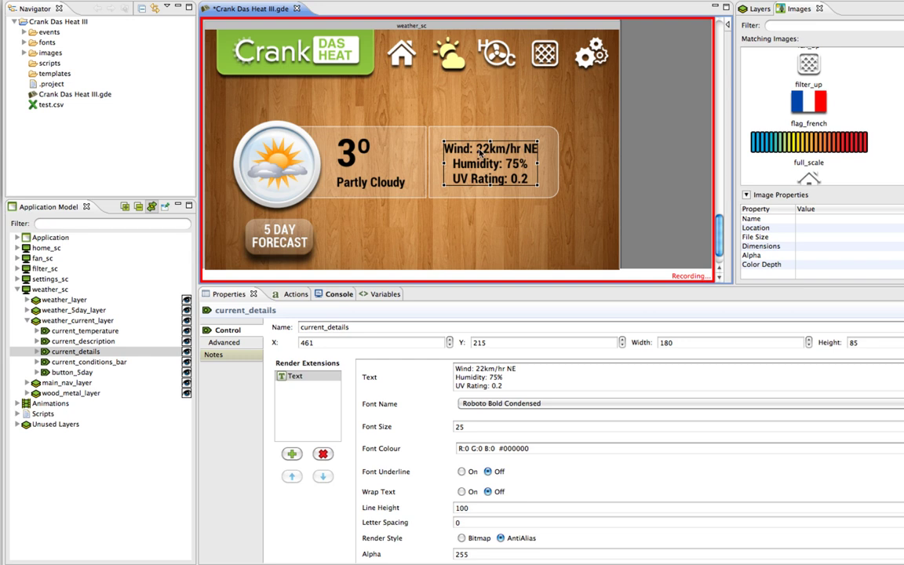
left_click(482, 555)
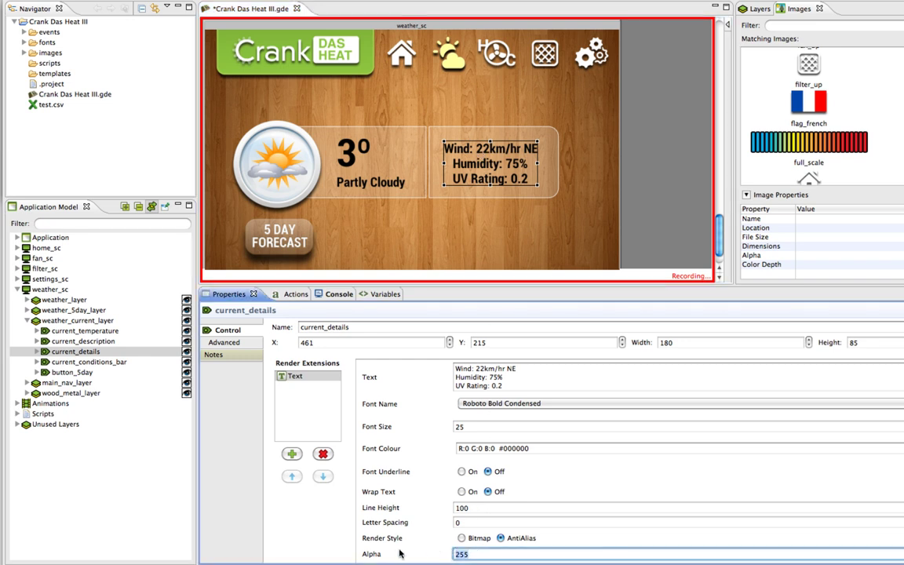
type("128")
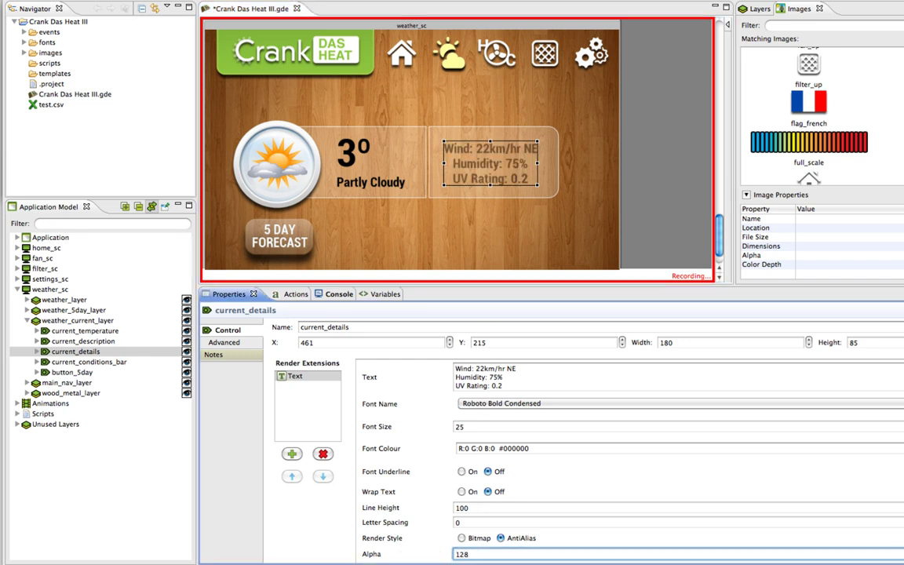
key("BackSpace")
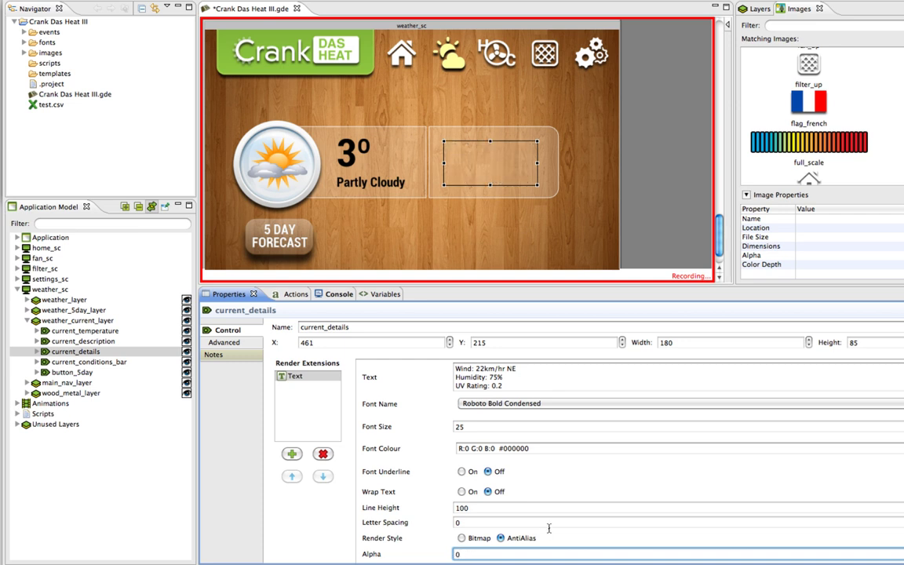
Move current_temperature and current_description left to X 76, behind the weather icon
left_click(351, 162)
left_click(357, 185, "shift")
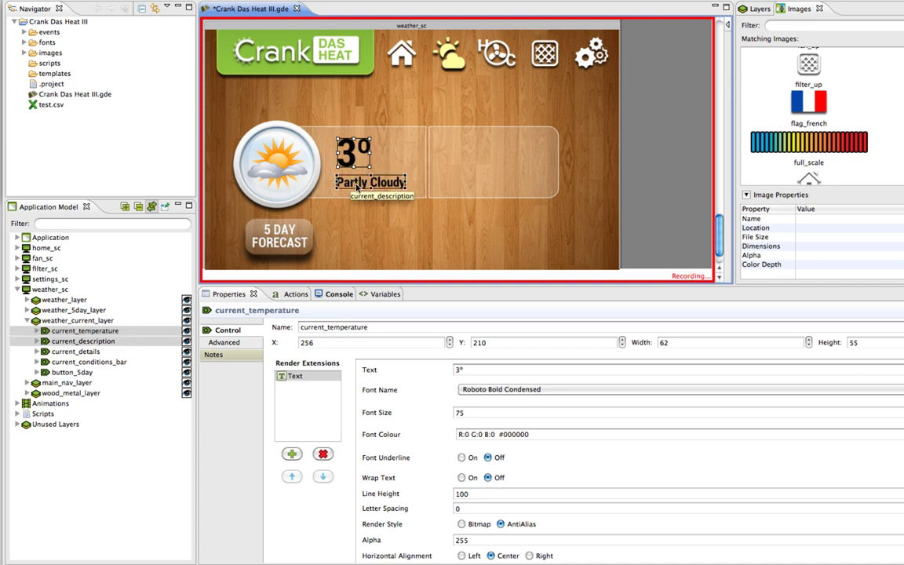
left_click_drag(357, 185, 306, 187)
key("shift+Left")
key("shift+Left")
key("shift+Left")
key("shift+Left")
key("shift+Left")
key("shift+Left")
key("shift+Left")
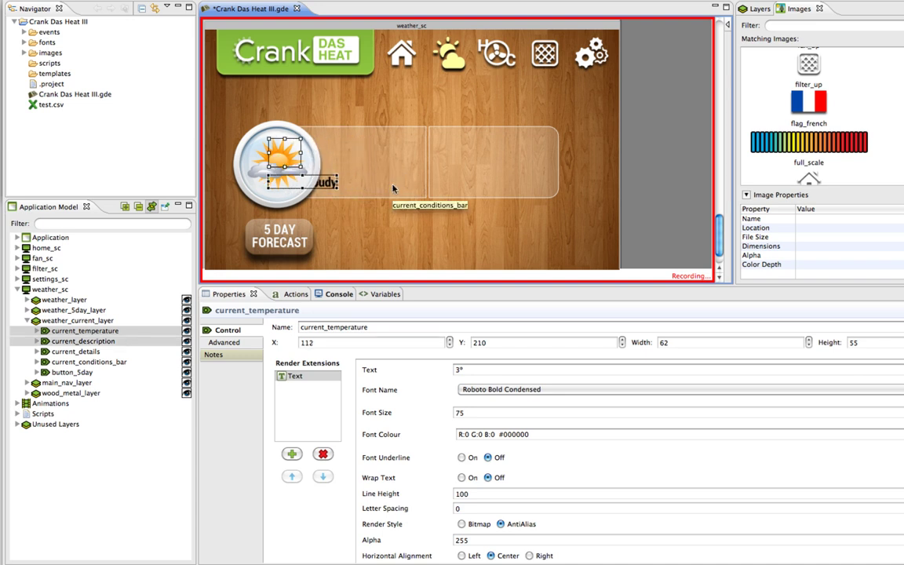
key("shift+Left")
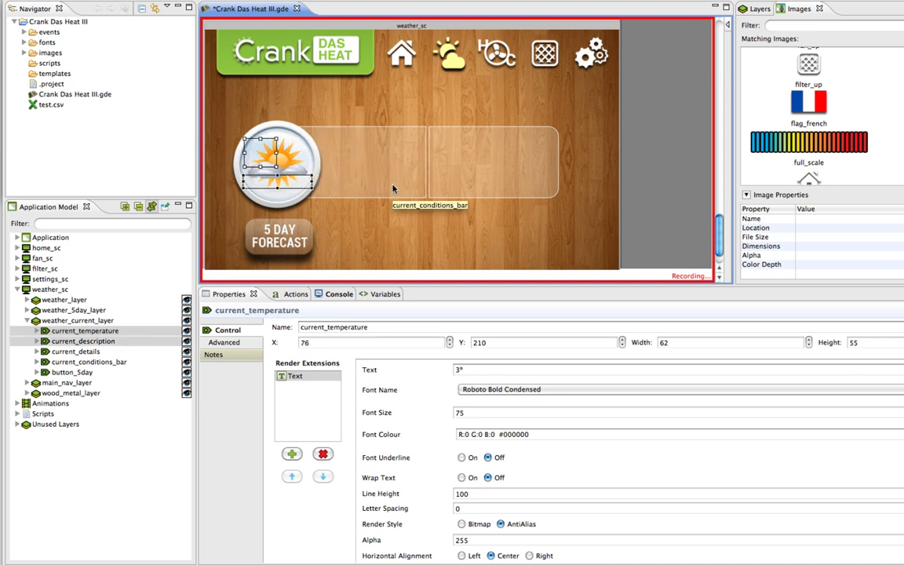
Narrow current_conditions_bar to a Width of 10
left_click(393, 188)
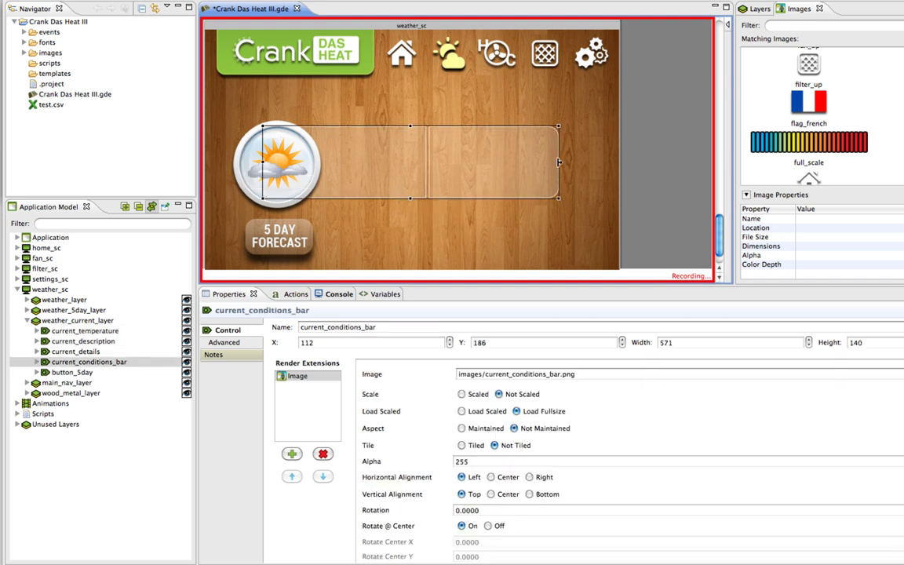
left_click_drag(558, 162, 473, 164)
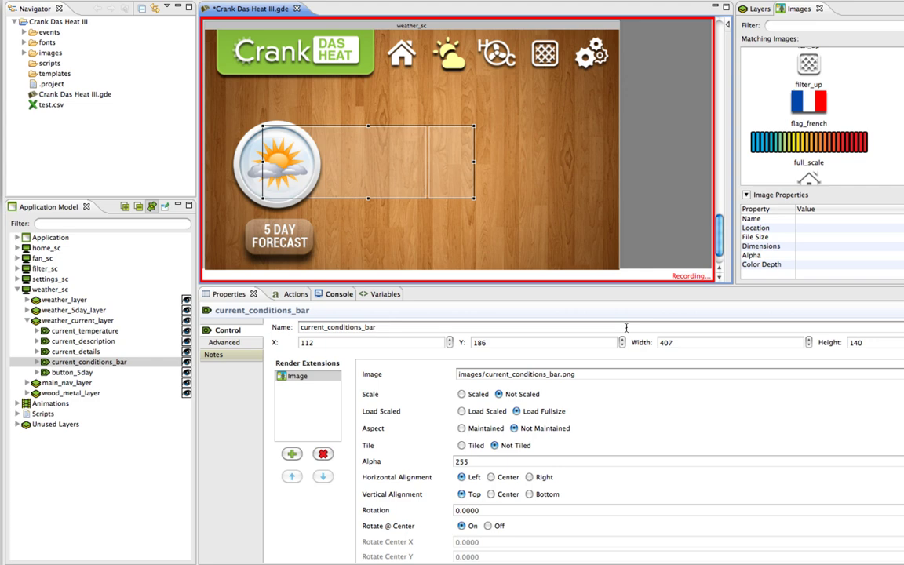
left_click_drag(680, 342, 650, 349)
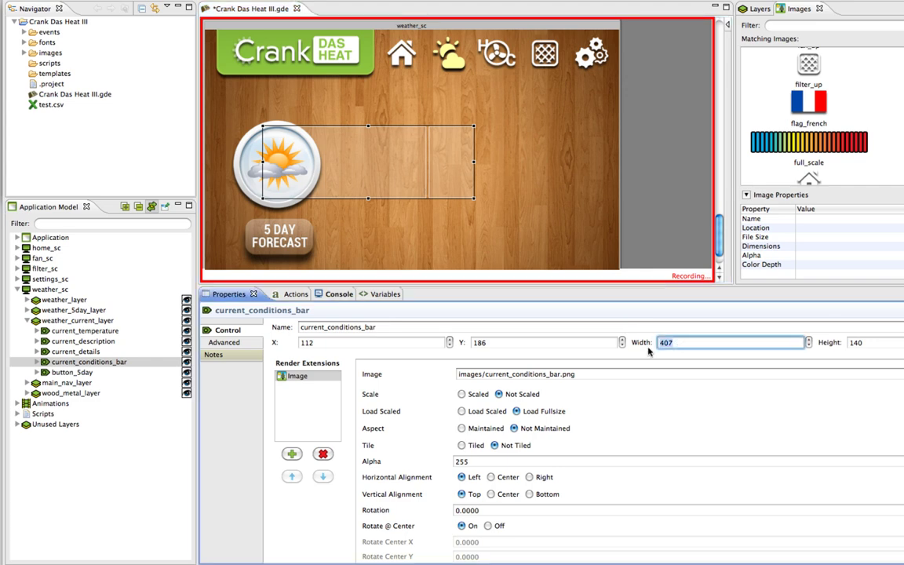
type("10")
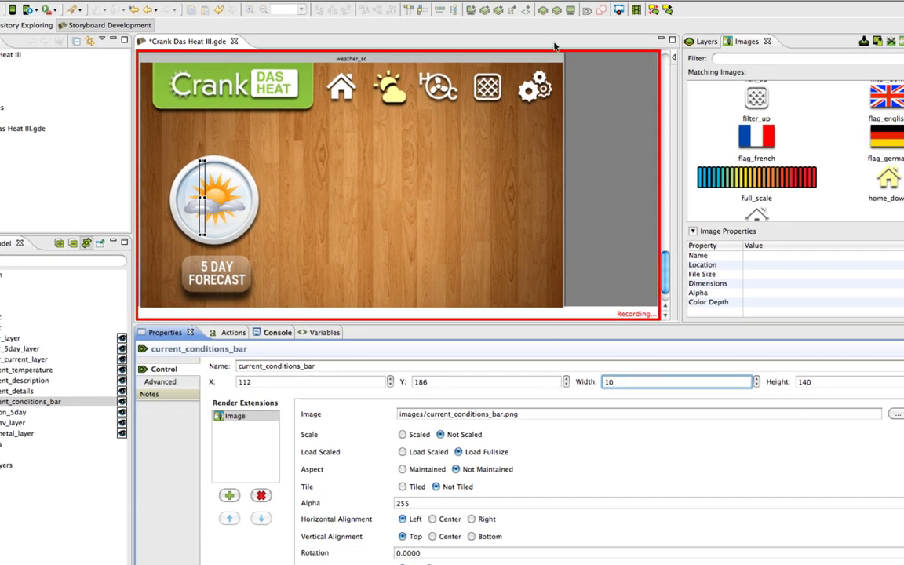
Stop recording and save it as animation show_5day at 30 frames per second
left_click(622, 9)
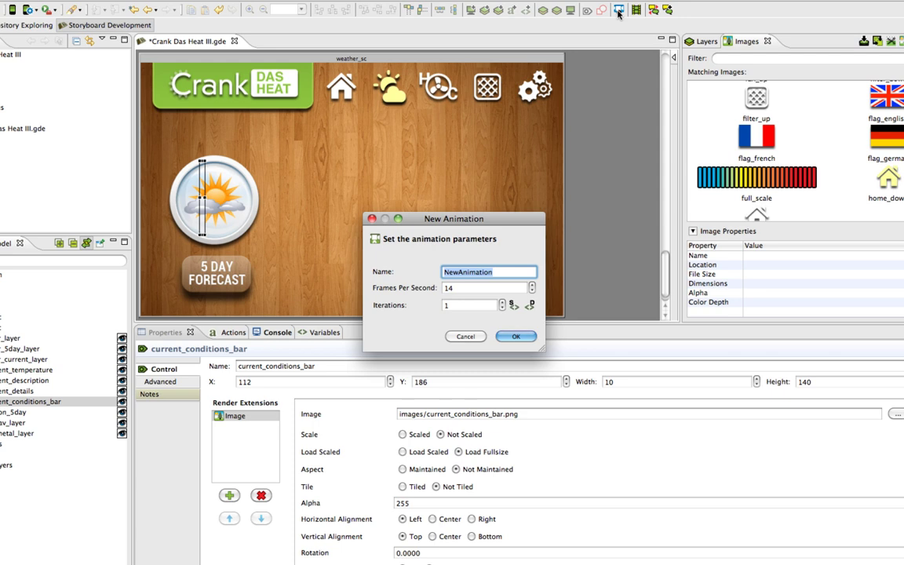
type("show_5day")
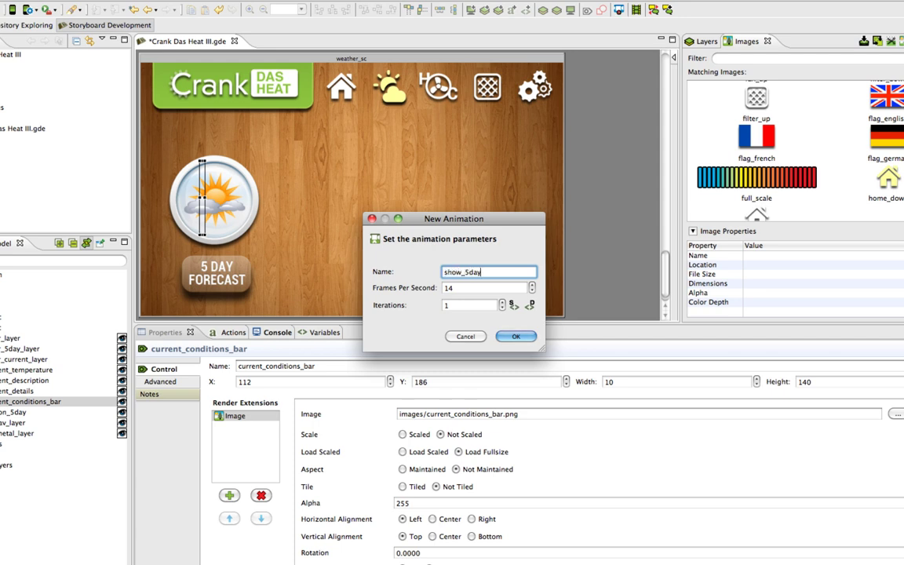
key("Tab")
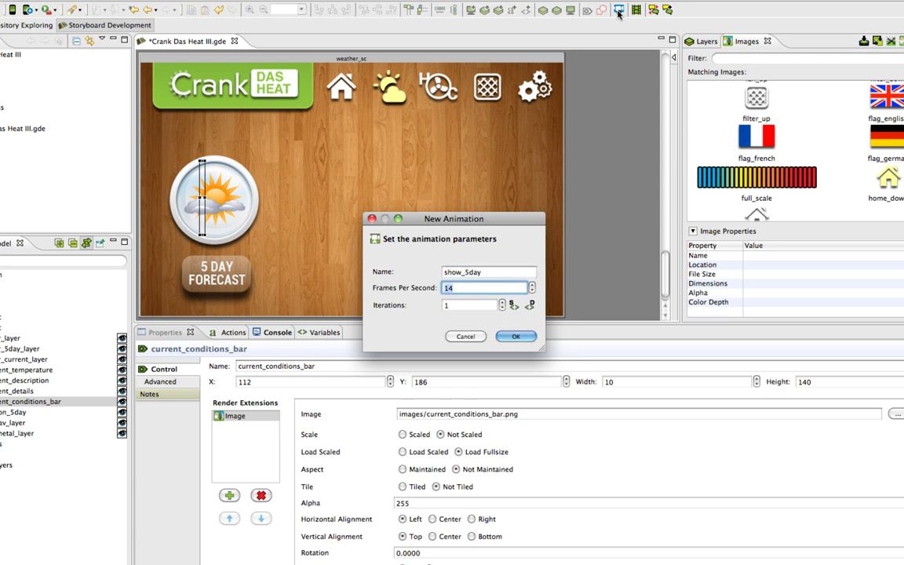
type("30")
key("Return")
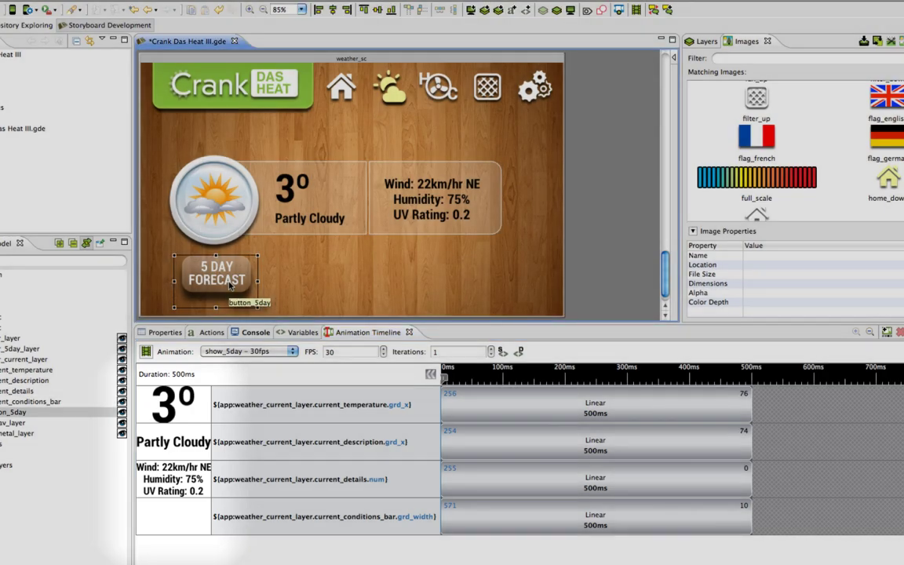
Set the conditions bar width step duration to 700ms
left_click(230, 286)
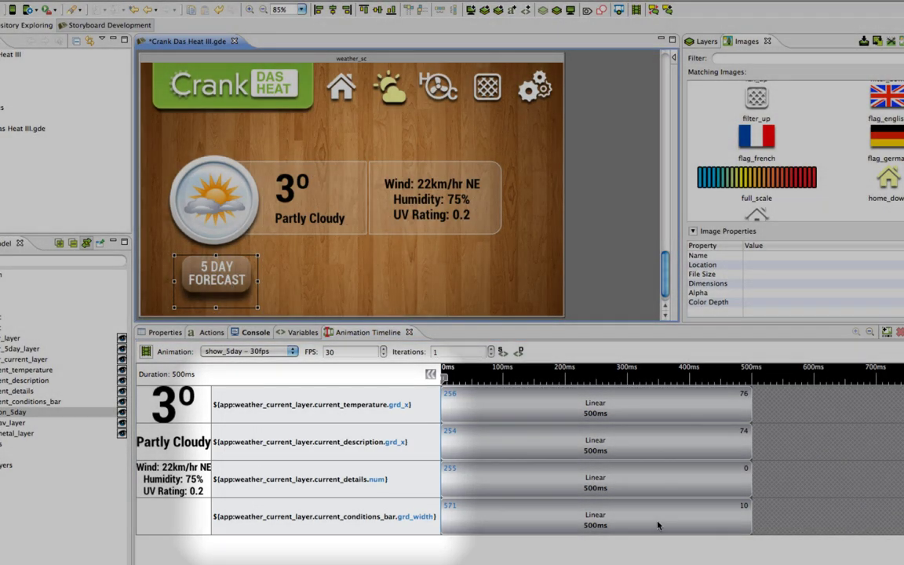
left_click(658, 524)
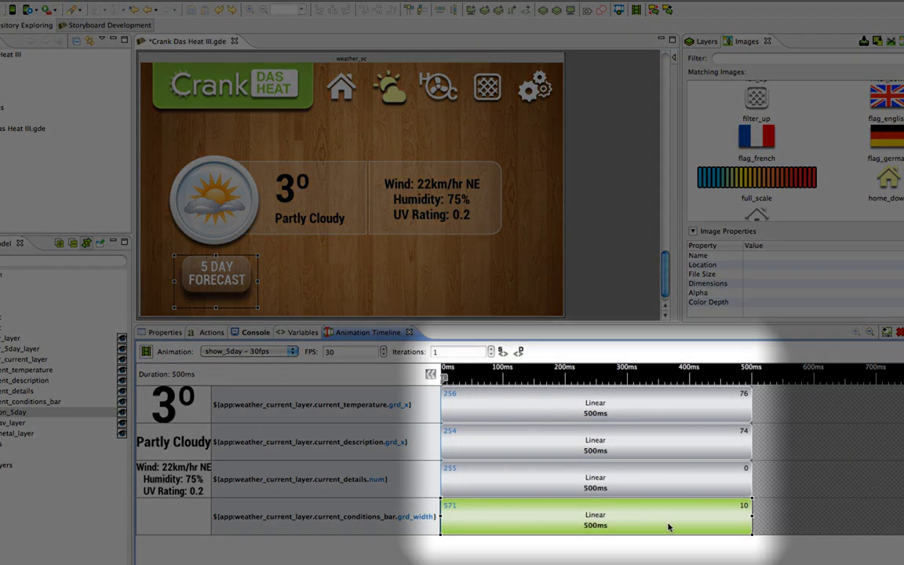
double_click(586, 526)
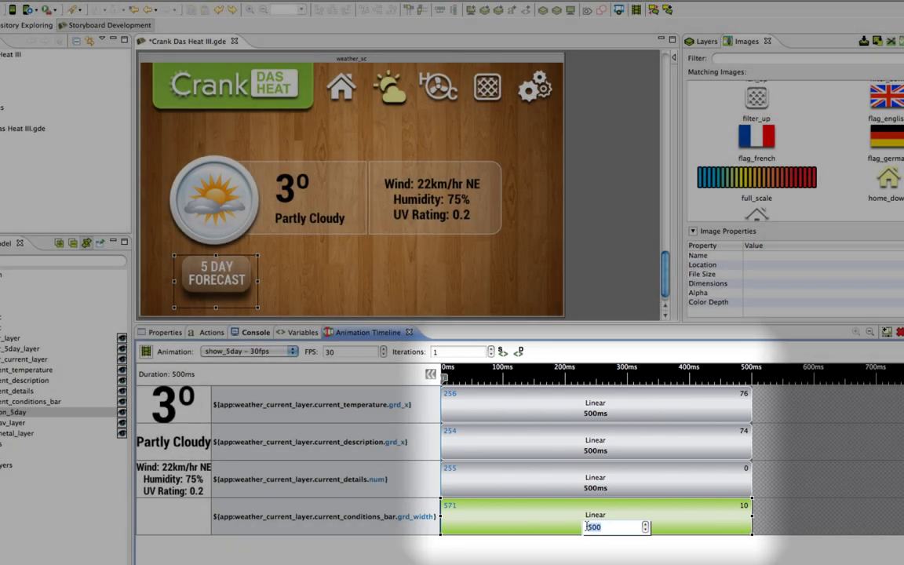
type("700")
key("Return")
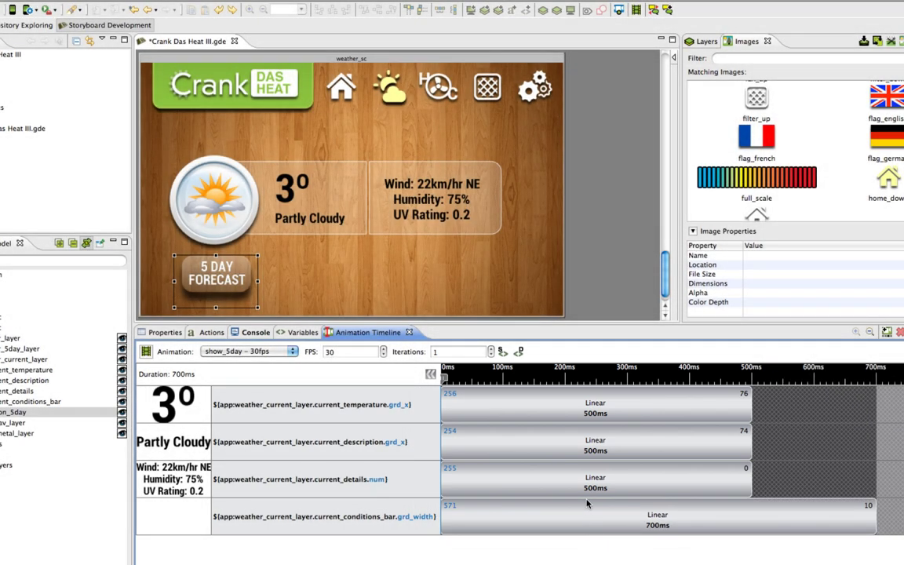
Set the details and description step durations to 250ms each
double_click(592, 490)
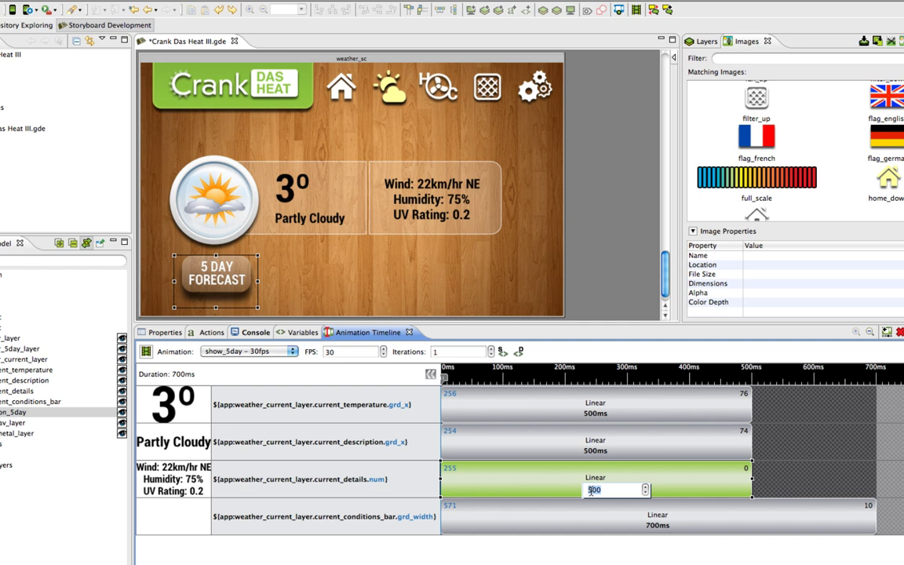
type("250")
key("Return")
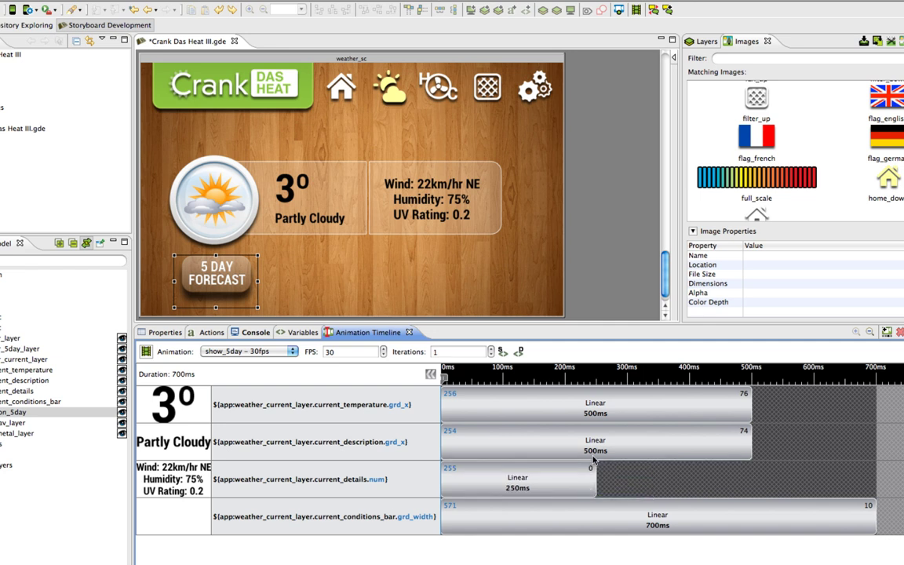
left_click(594, 453)
double_click(593, 453)
type("250")
key("Return")
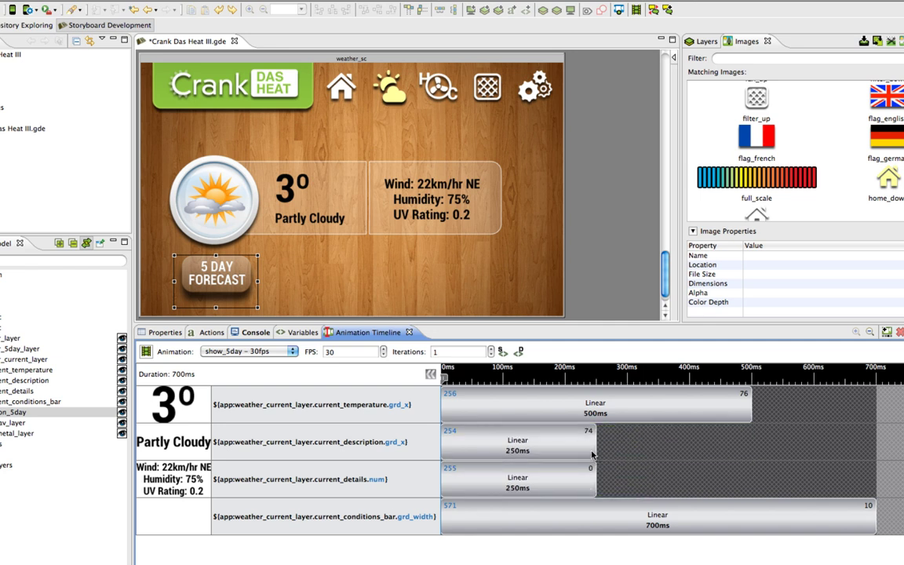
Give the temperature step a 325ms start offset and a 250ms duration
left_click(670, 412)
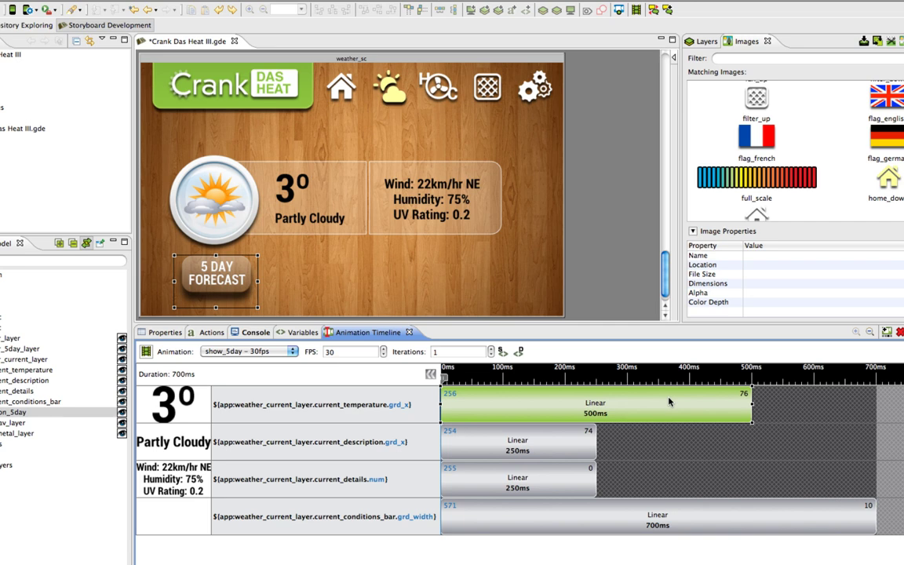
double_click(669, 402)
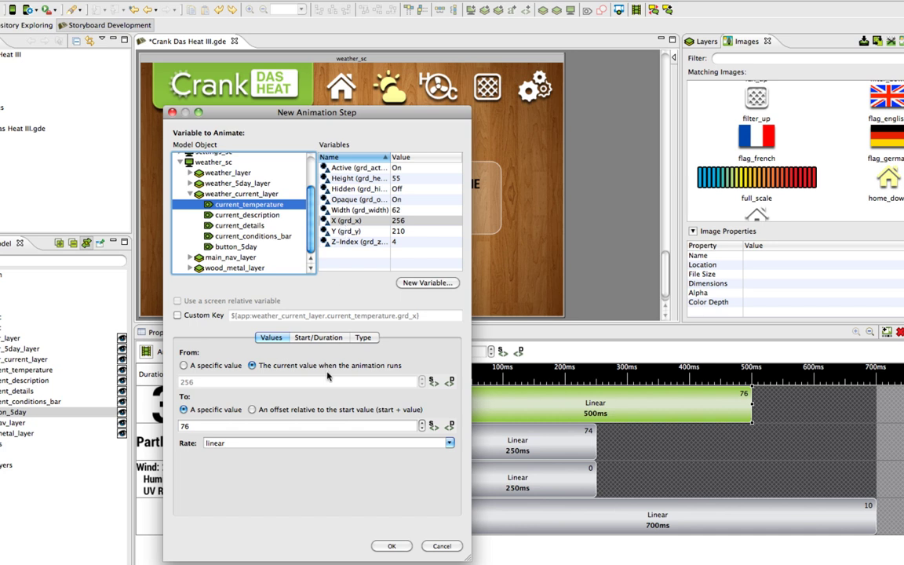
left_click(320, 337)
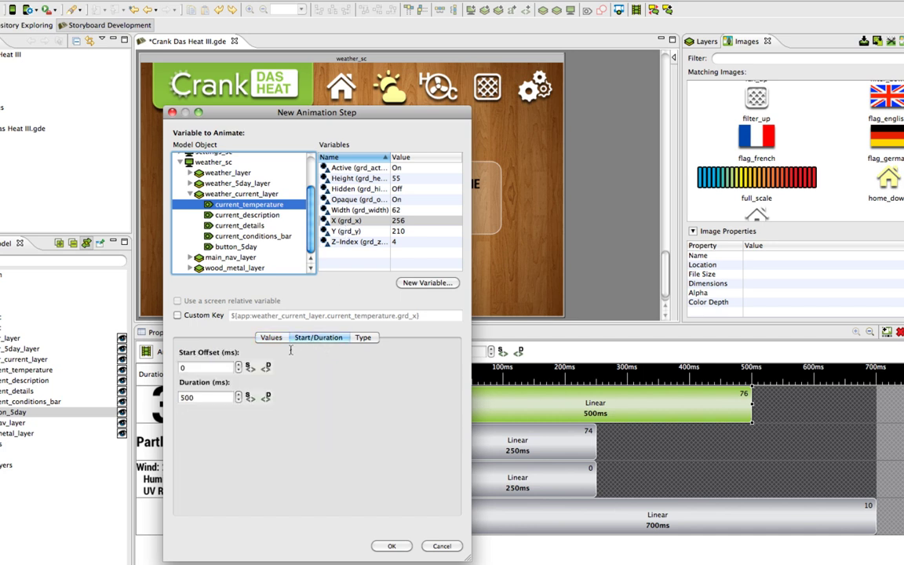
left_click(210, 368)
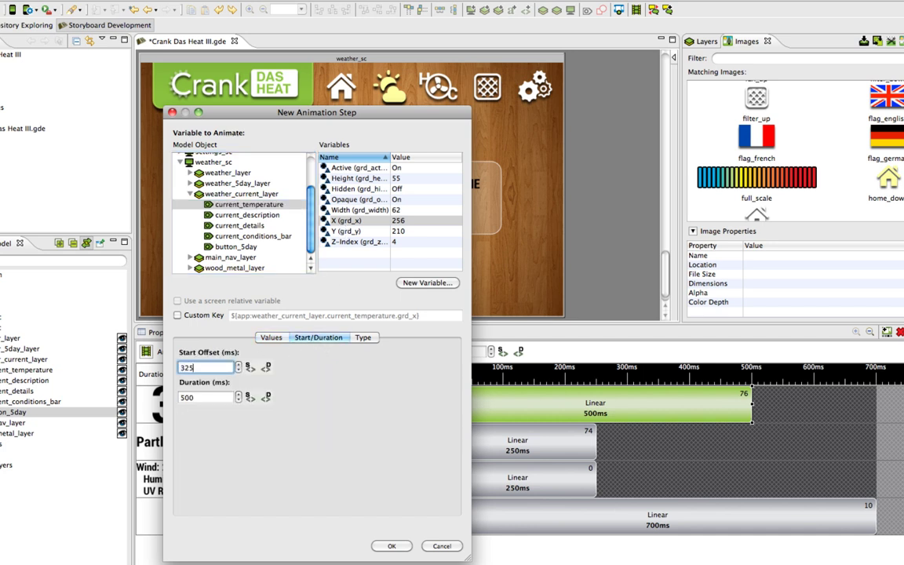
key("Tab")
type("2")
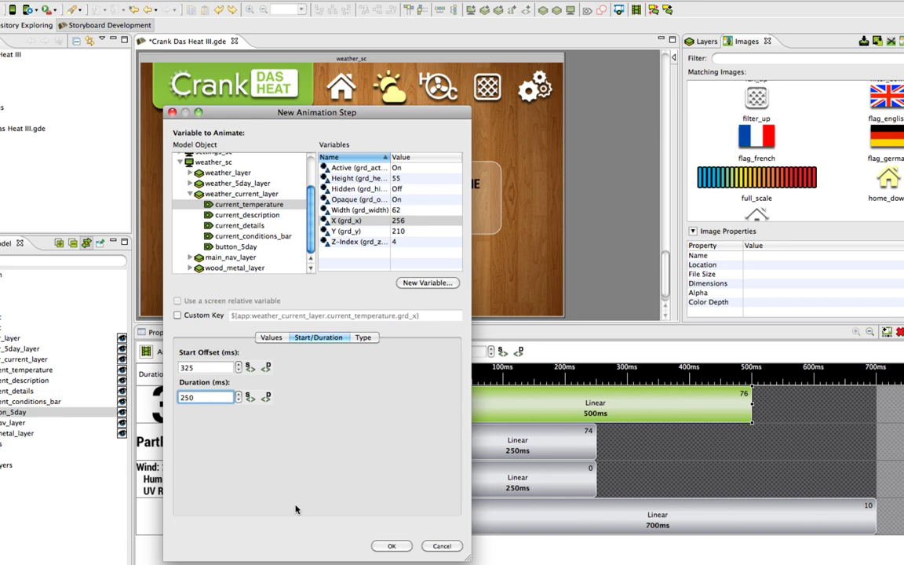
left_click(391, 546)
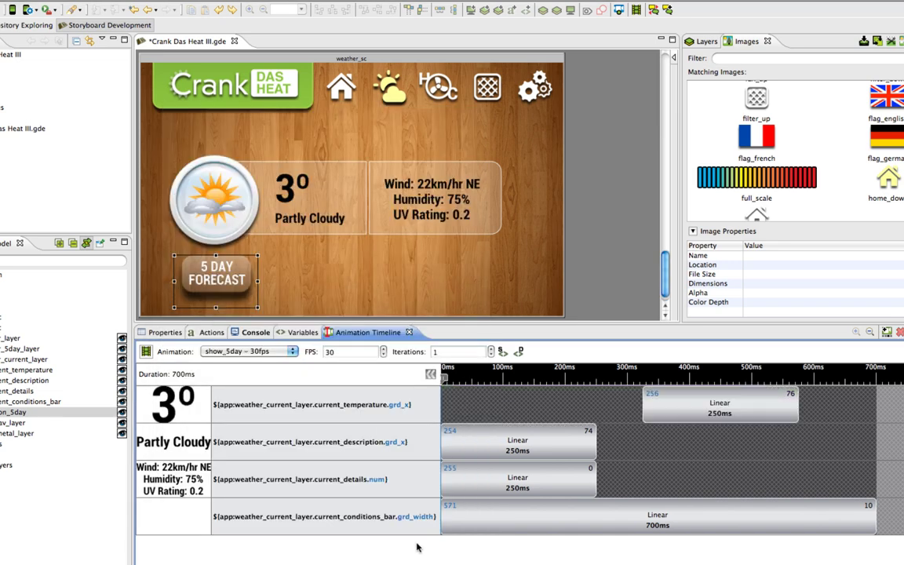
Move the description step to start at 233ms and the details step at 100ms
left_click(558, 439)
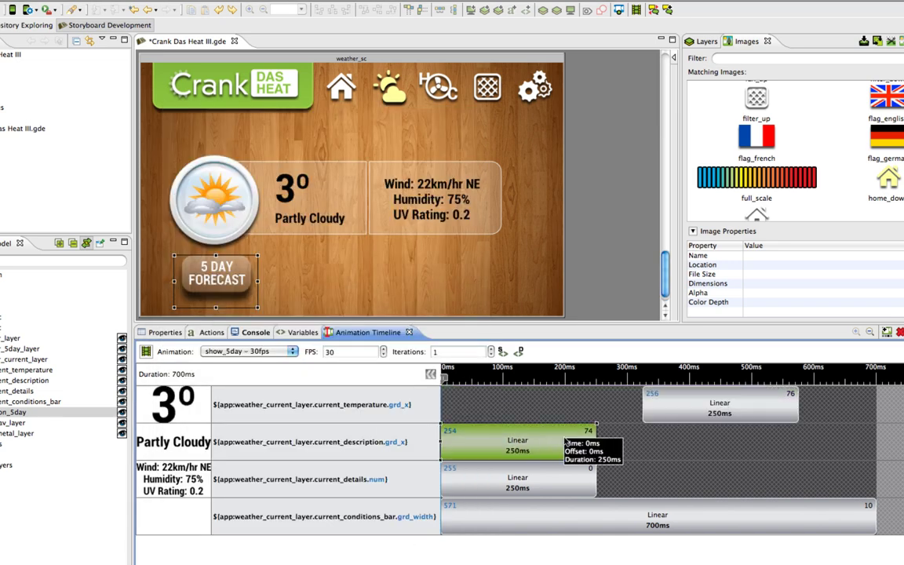
left_click(692, 439)
left_click(563, 477)
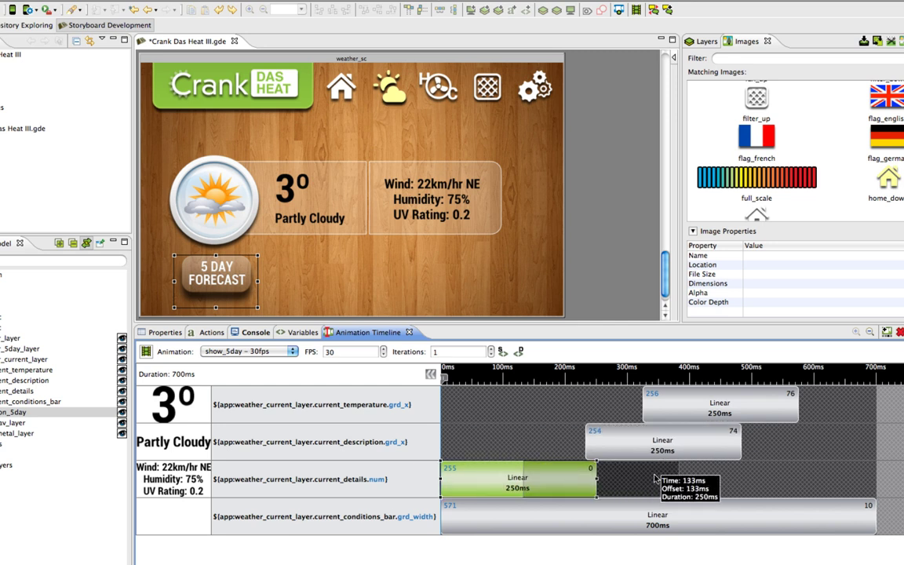
left_click(633, 480)
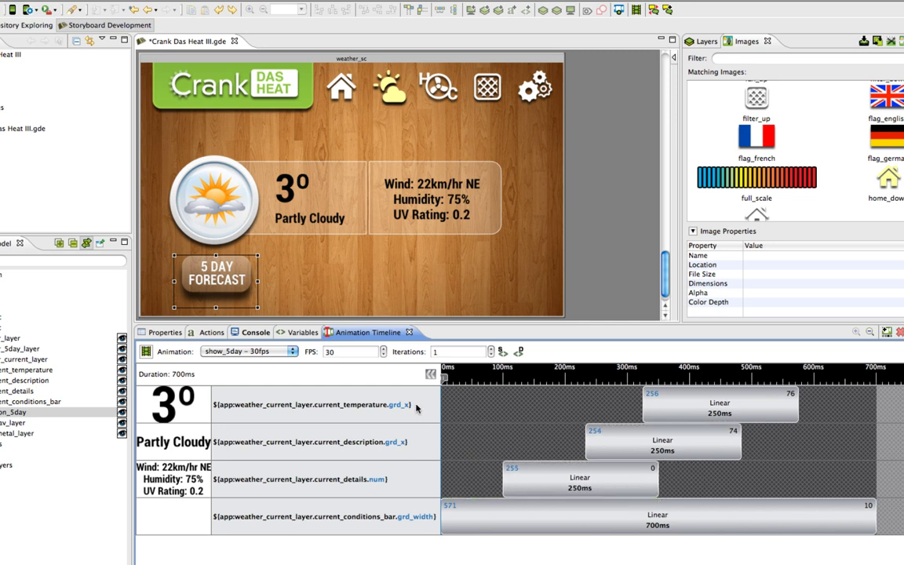
Add a gre.press action to button_5day that plays the show_5day animation
right_click(223, 289)
mouse_move(245, 293)
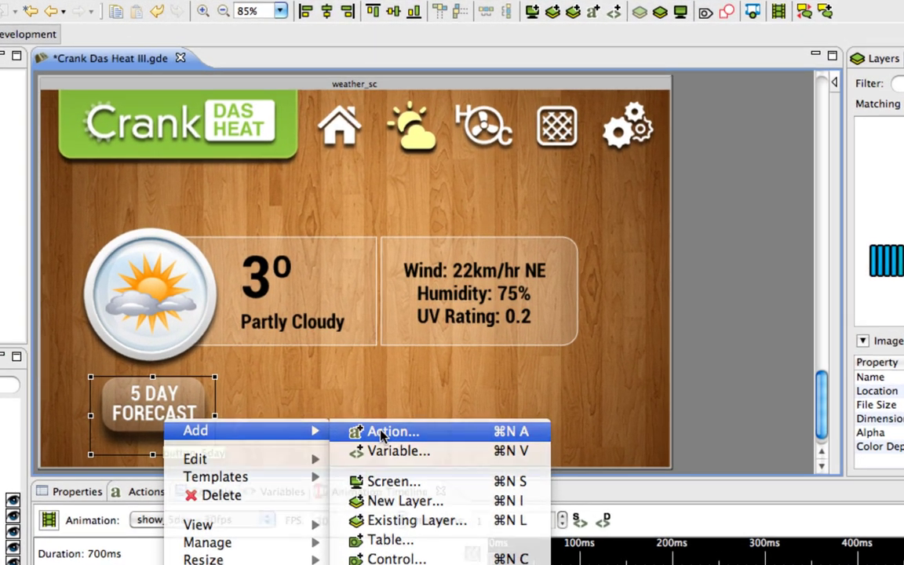
left_click(384, 415)
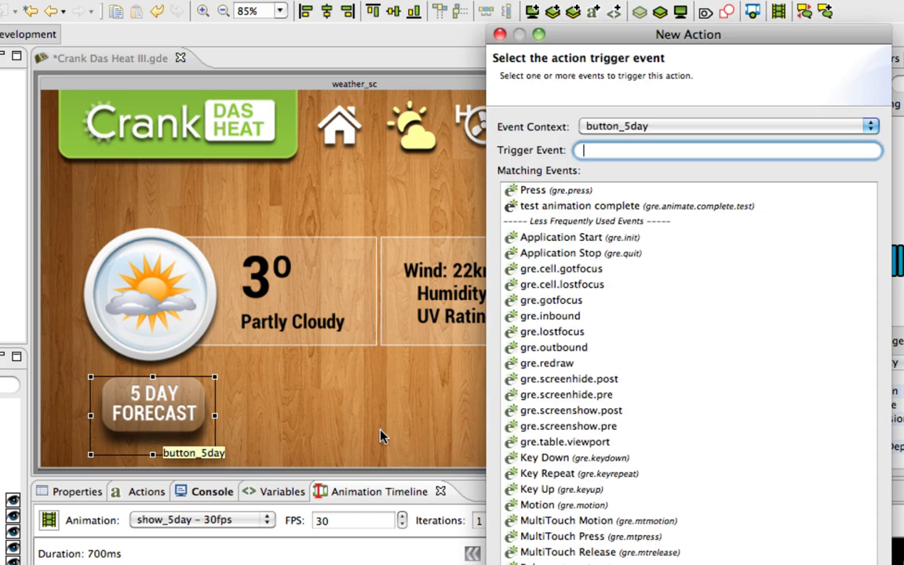
key("Return")
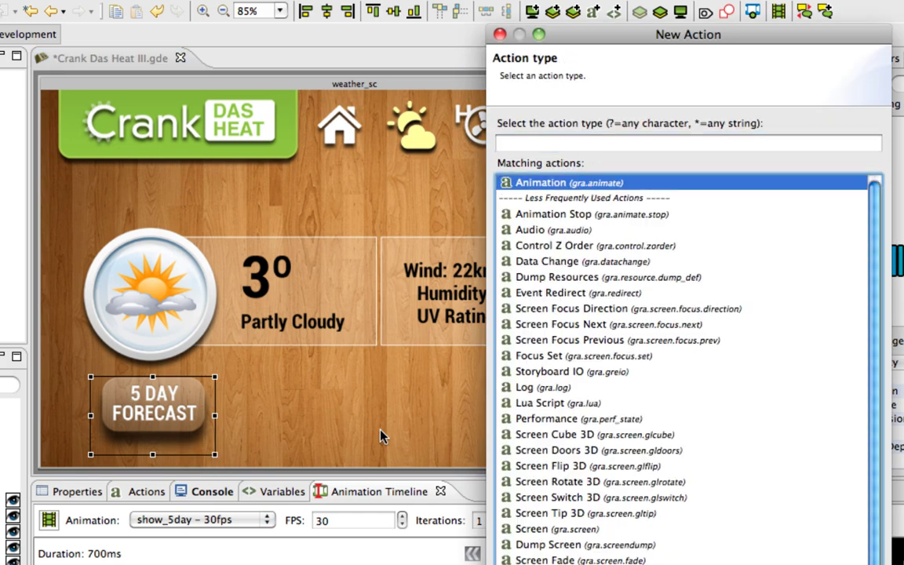
key("Return")
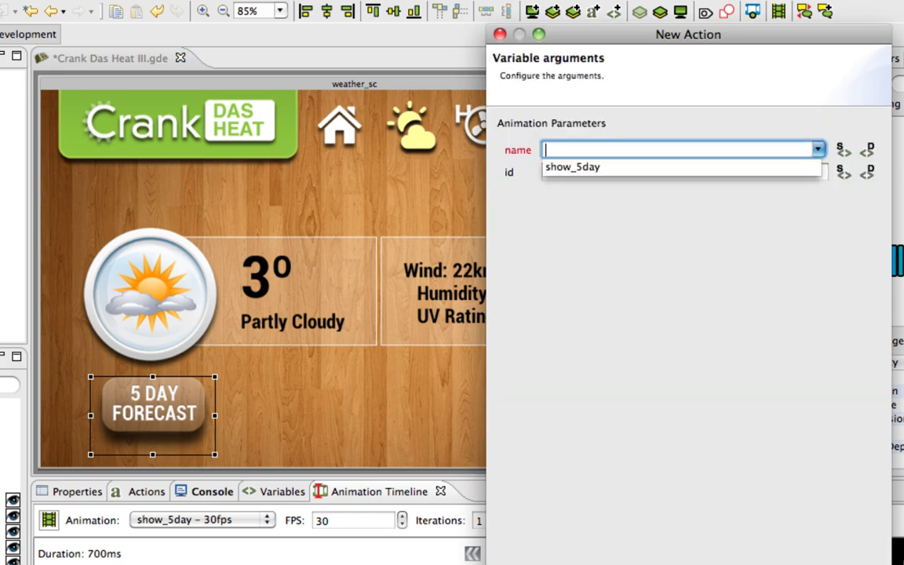
key("Down")
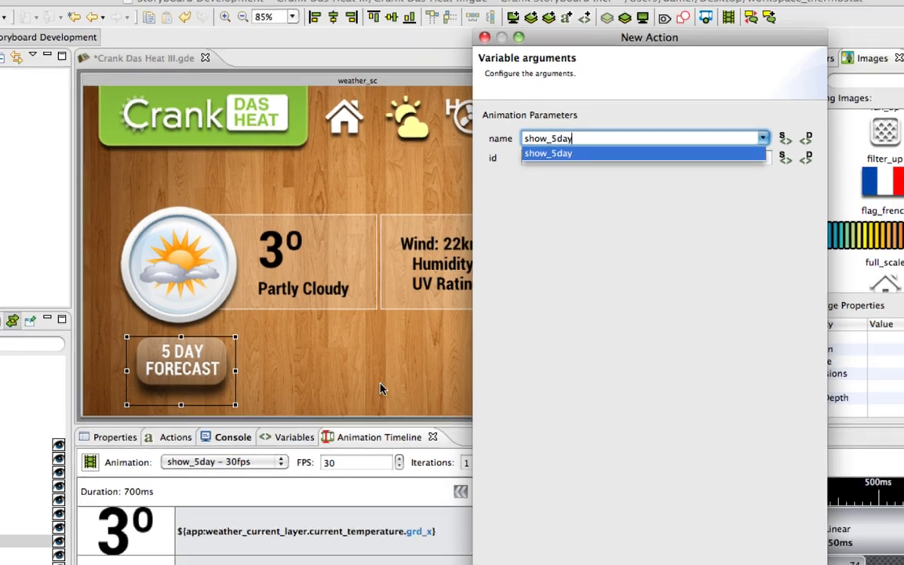
key("Return")
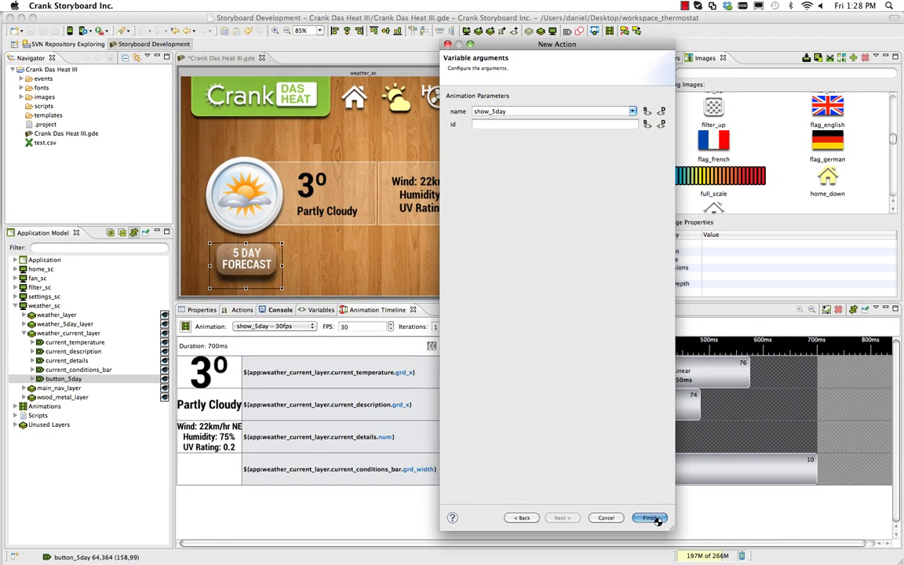
left_click(649, 518)
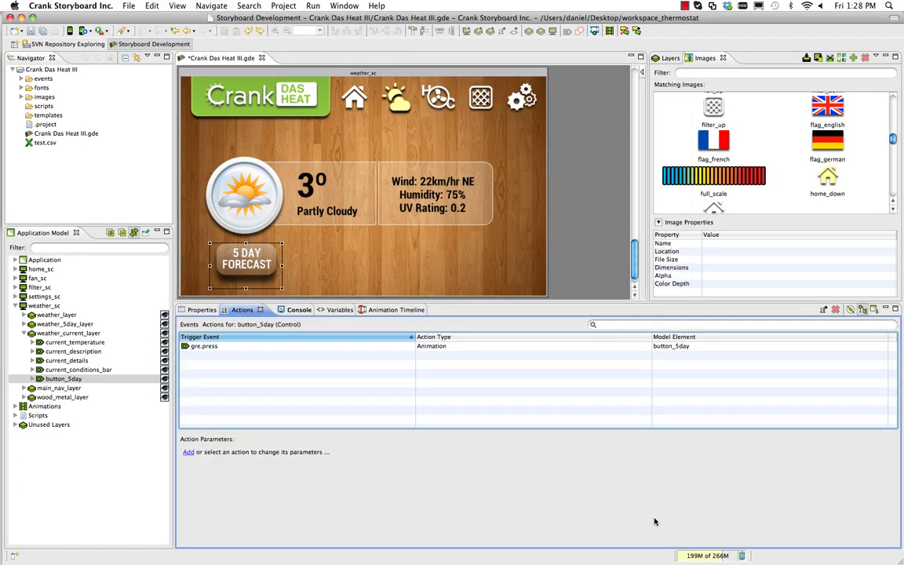
left_click(219, 347)
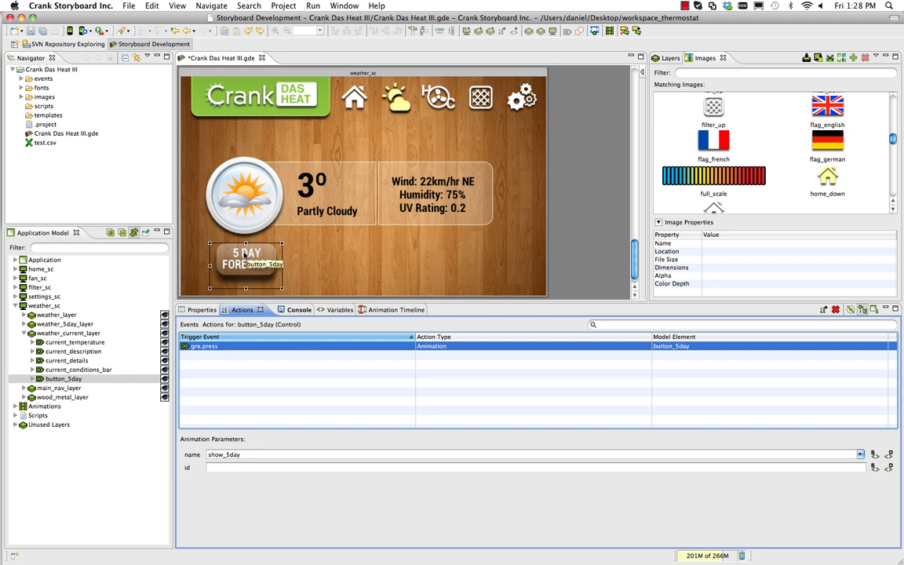
Save and simulate, then press 5 DAY FORECAST on the weather screen to play show_5day
left_click(69, 31)
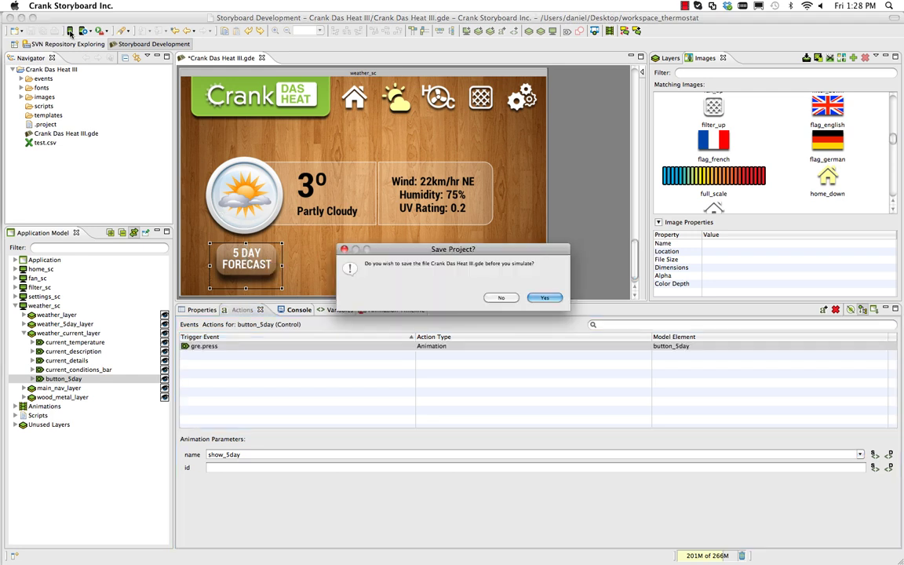
left_click(550, 301)
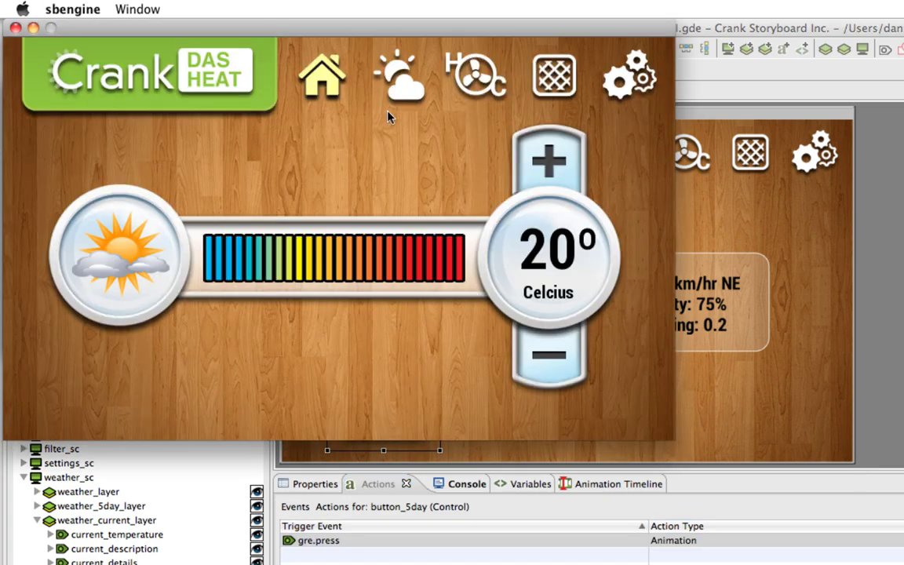
left_click(401, 76)
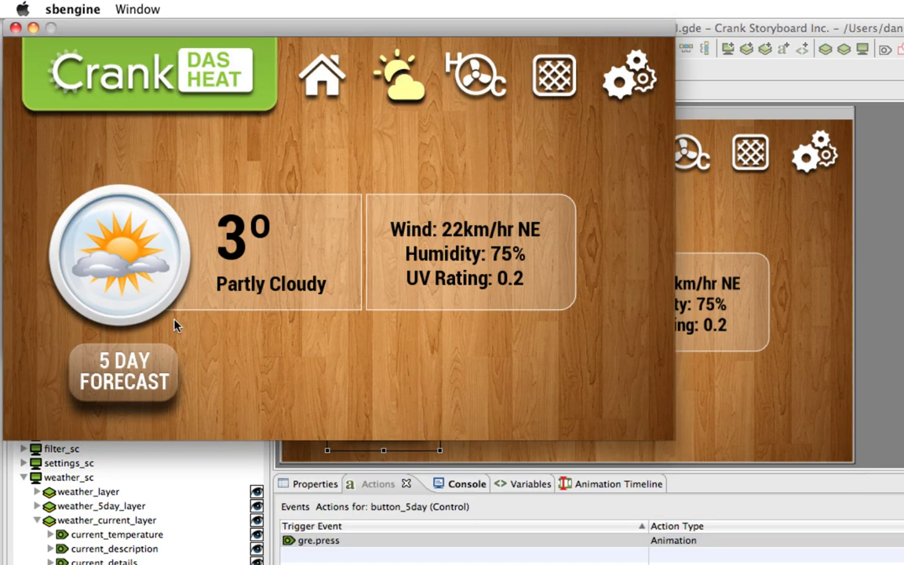
left_click(146, 362)
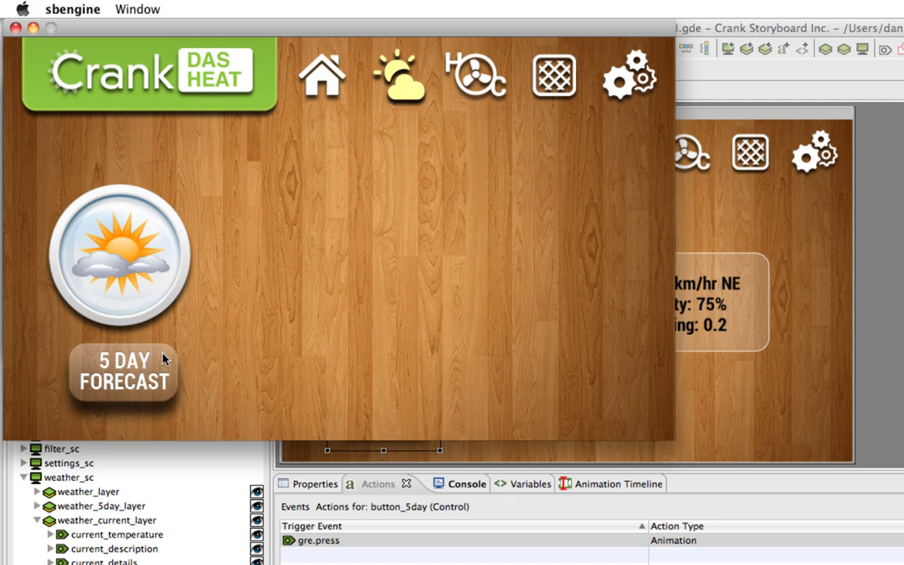
Close the simulator, expand weather_5day_layer, and select button_current together with button_5day
left_click(14, 28)
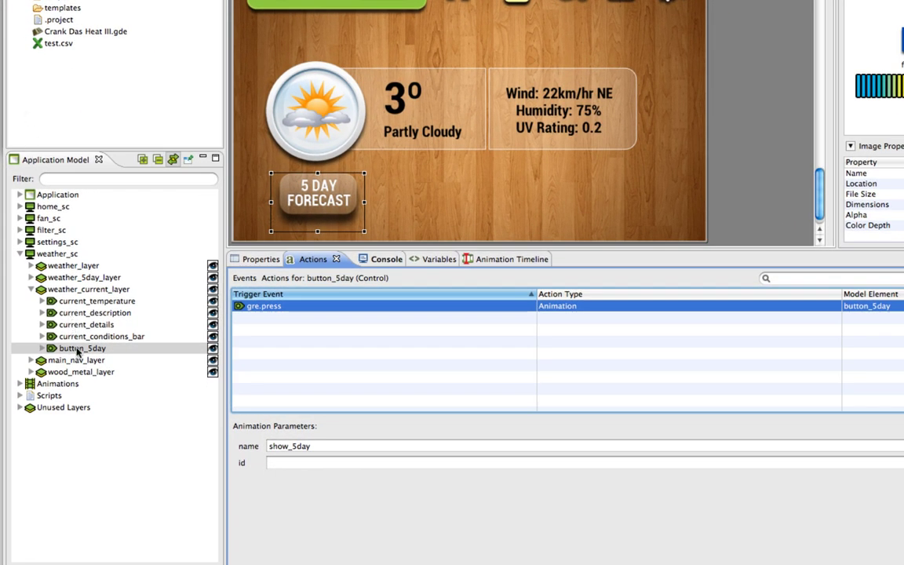
left_click(81, 355)
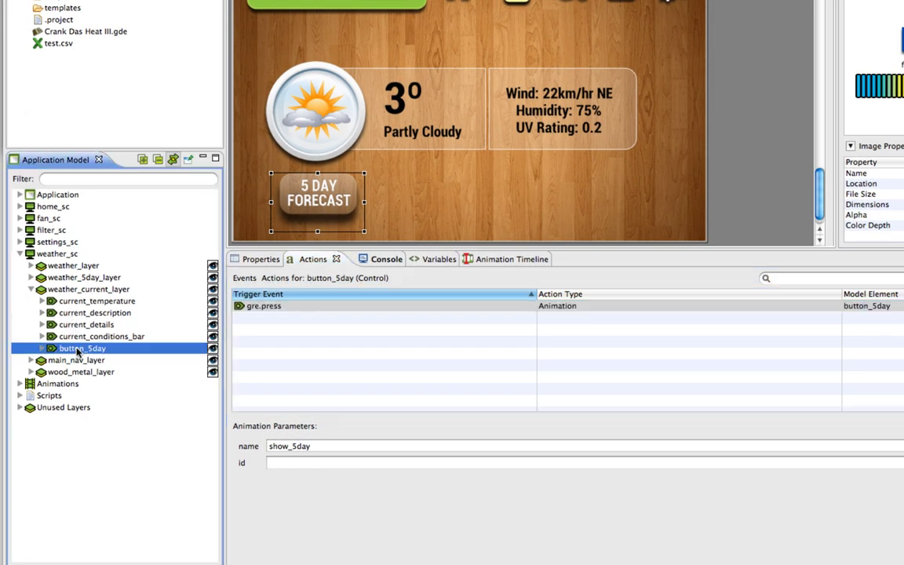
double_click(77, 277)
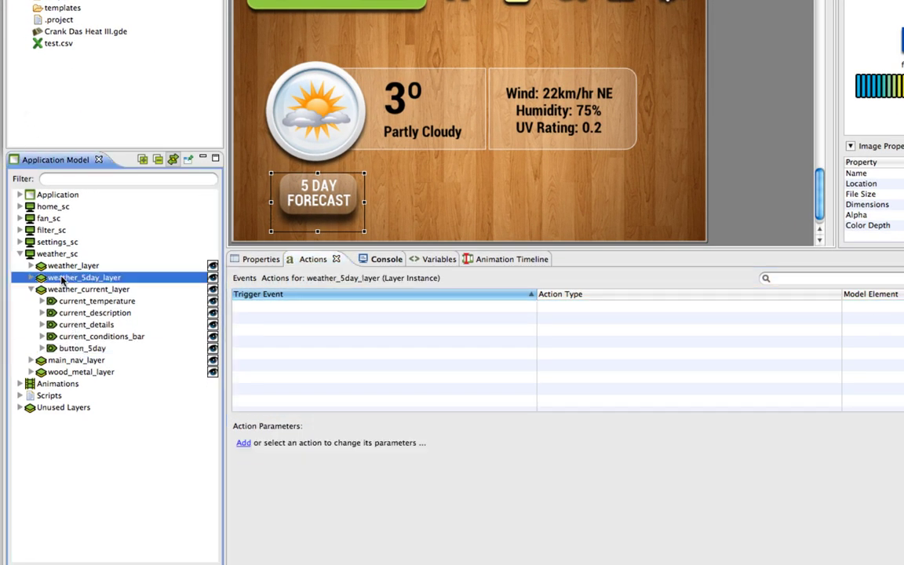
left_click(78, 350)
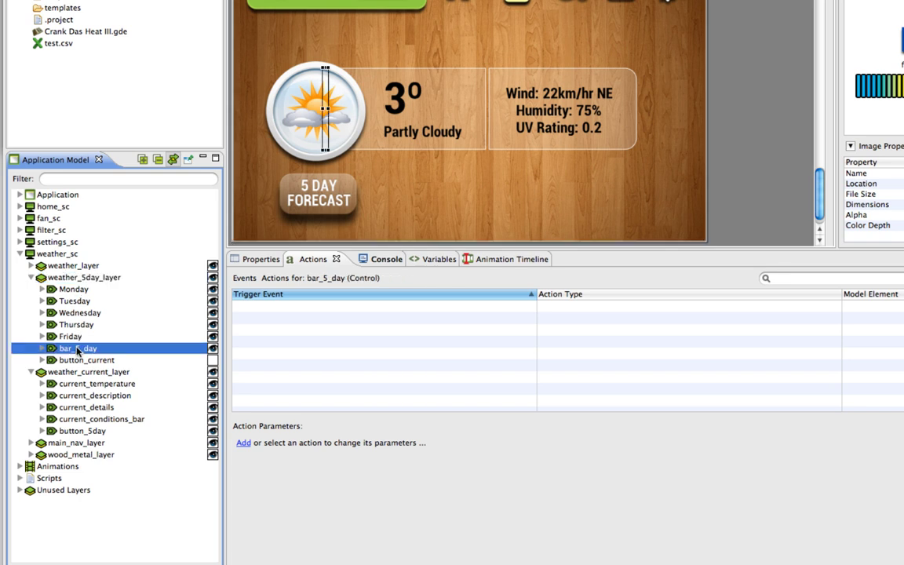
left_click(74, 359)
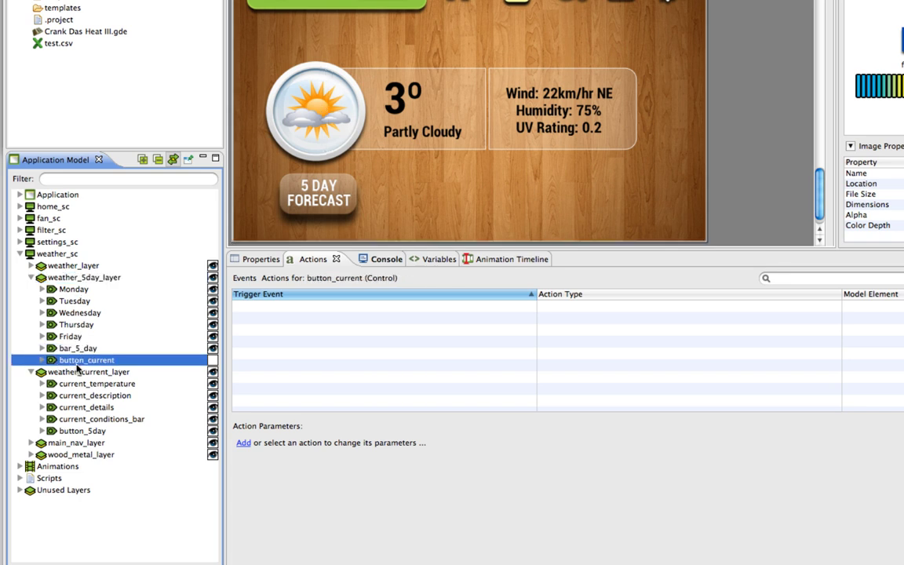
left_click(90, 431)
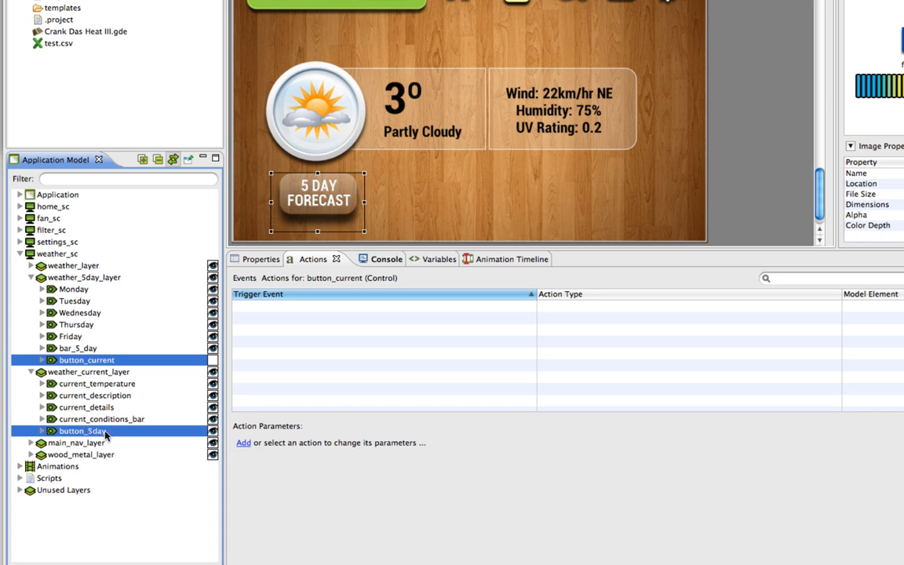
Add both buttons' grd_hidden variables to show_5day as animation variables, using Show all variables
right_click(108, 431)
mouse_move(137, 416)
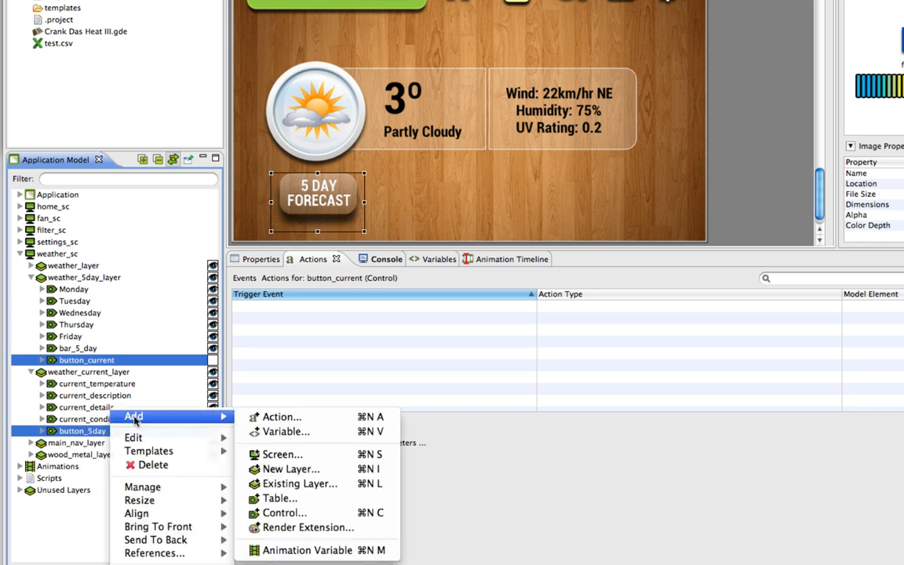
left_click(281, 550)
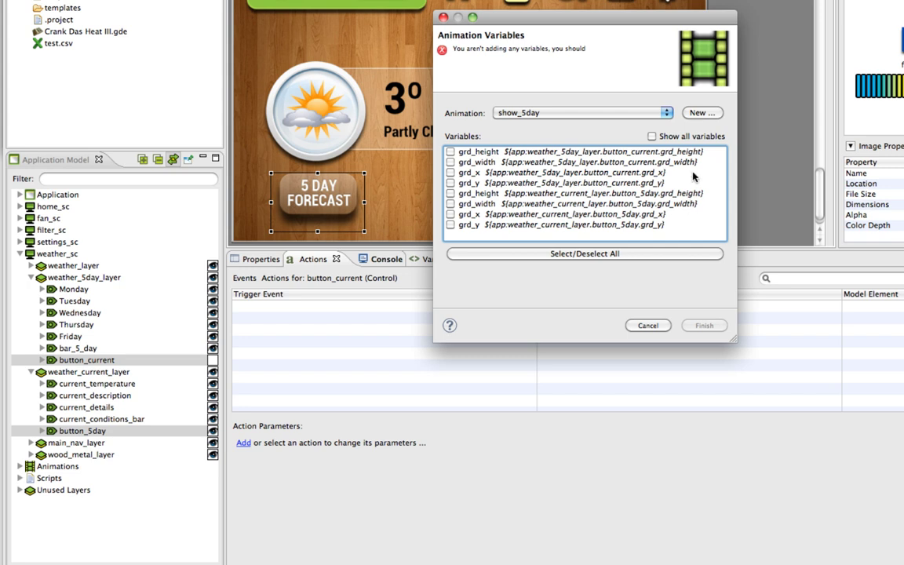
left_click(651, 136)
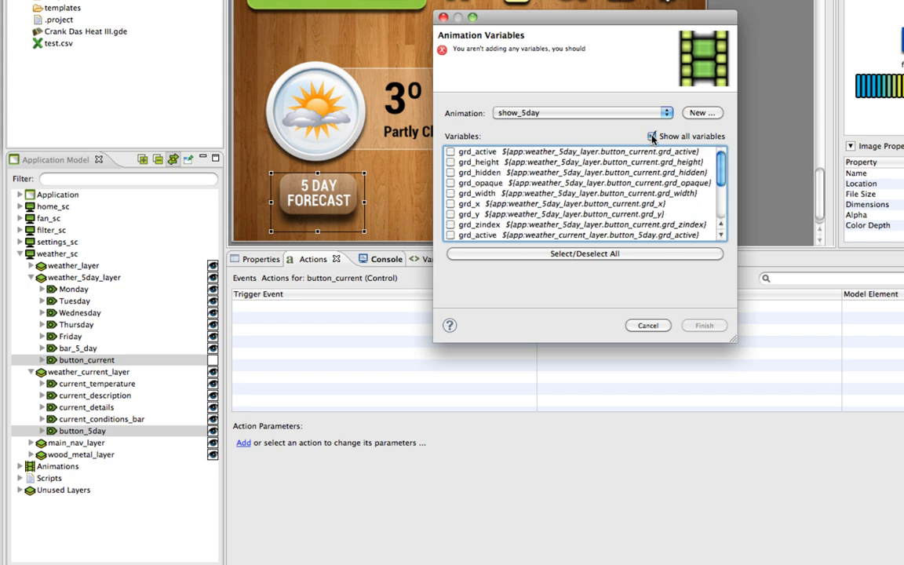
left_click(451, 173)
scroll(524, 189, "down", 3)
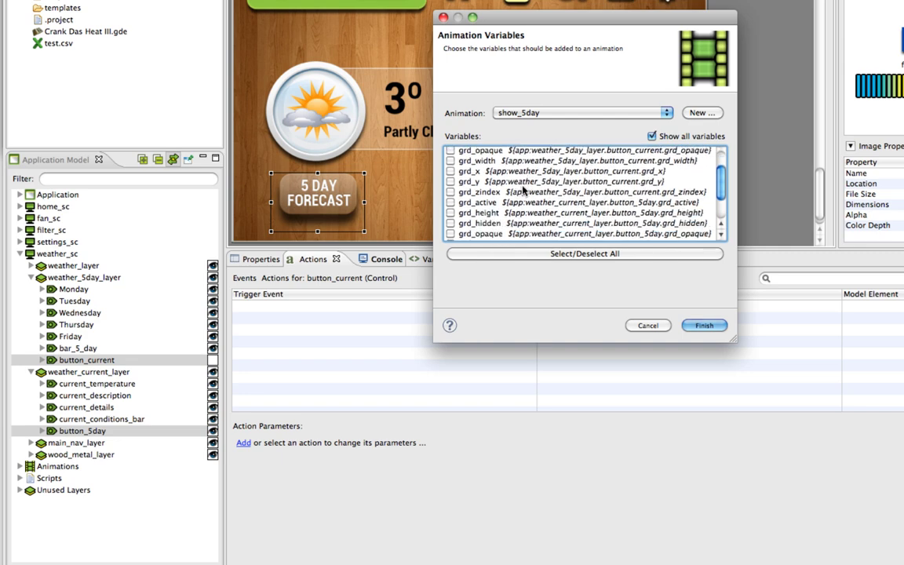
left_click(490, 224)
left_click(702, 326)
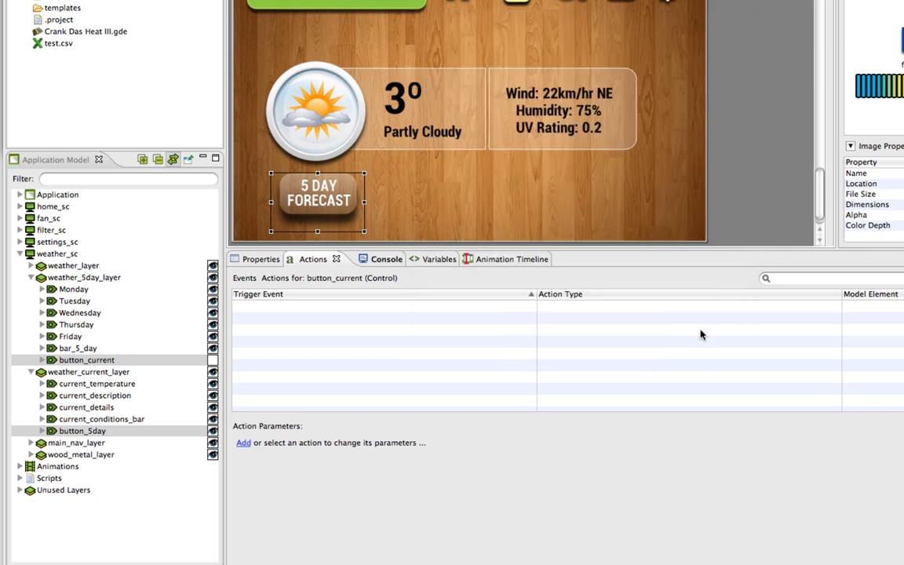
Display the show_5day Animation Timeline and select the button_current grd_hidden track
left_click(493, 261)
scroll(539, 421, "down", 1)
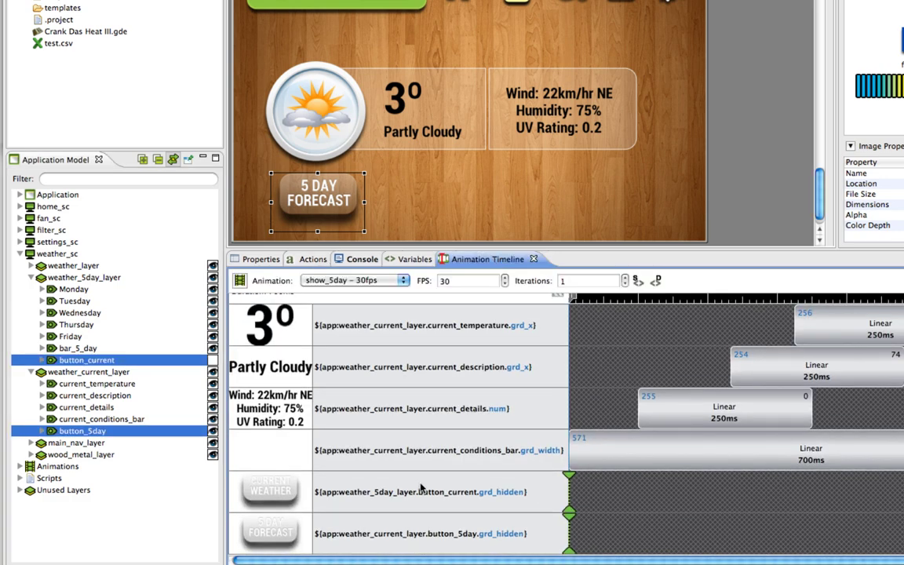
left_click(270, 490)
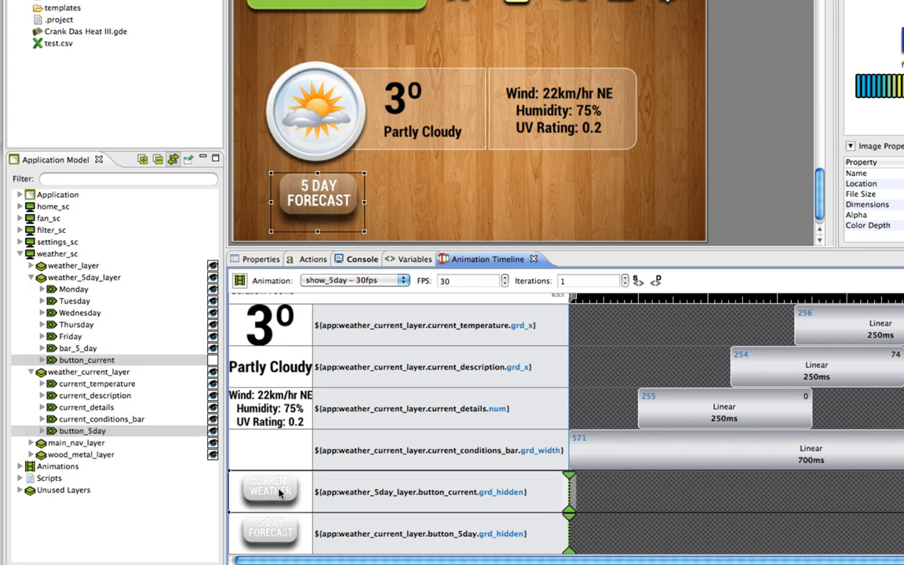
Set button_current's grd_hidden step in show_5day to end at Off
left_click(571, 491)
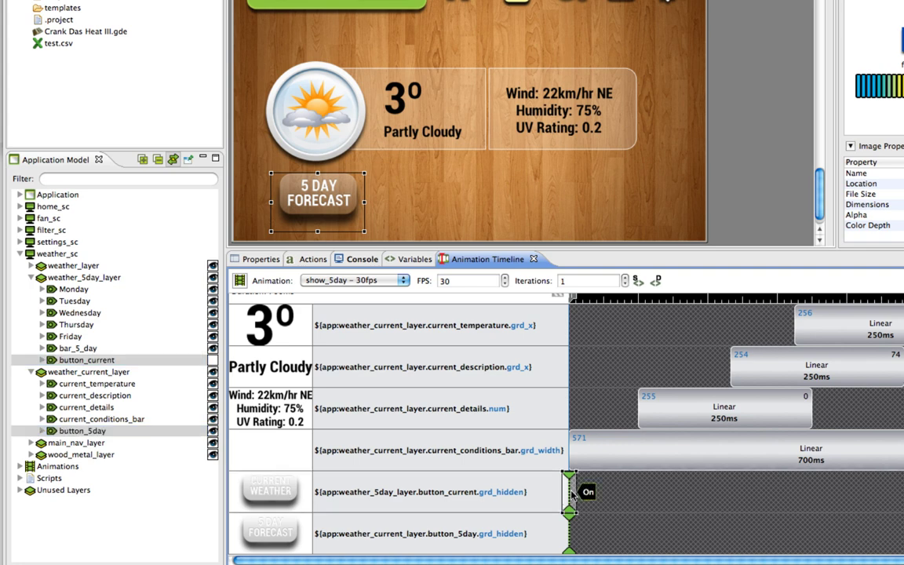
double_click(572, 491)
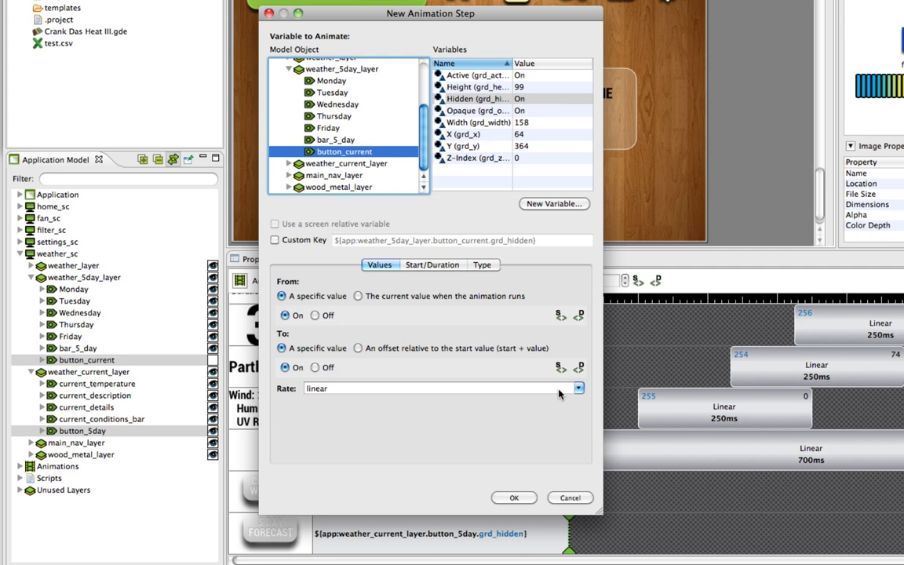
left_click_drag(560, 394, 691, 340)
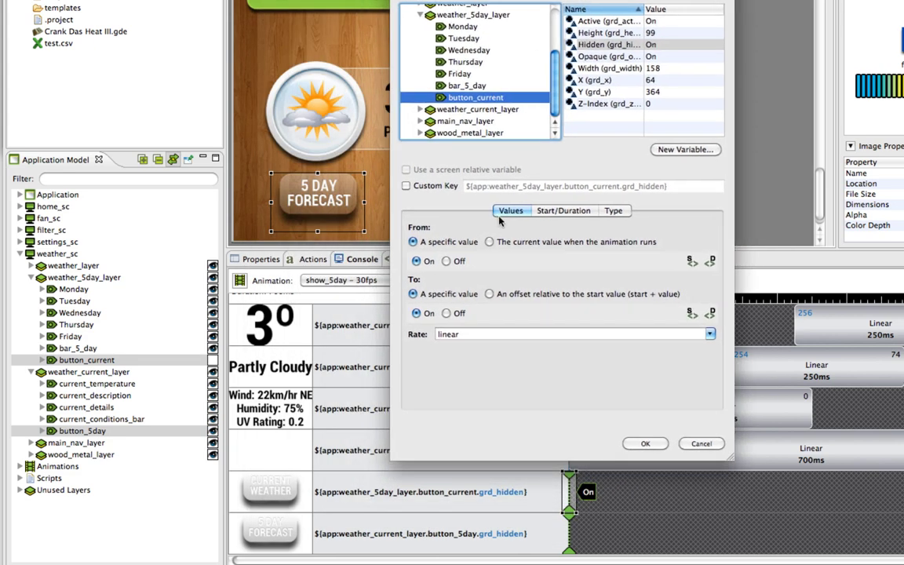
left_click(446, 313)
left_click(642, 444)
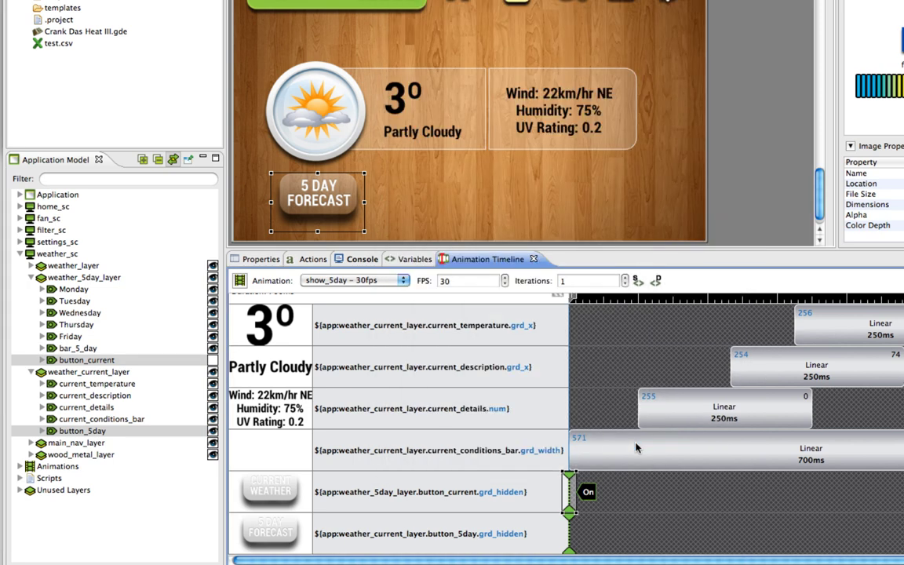
Set button_5day's grd_hidden step in show_5day to end at On
double_click(574, 533)
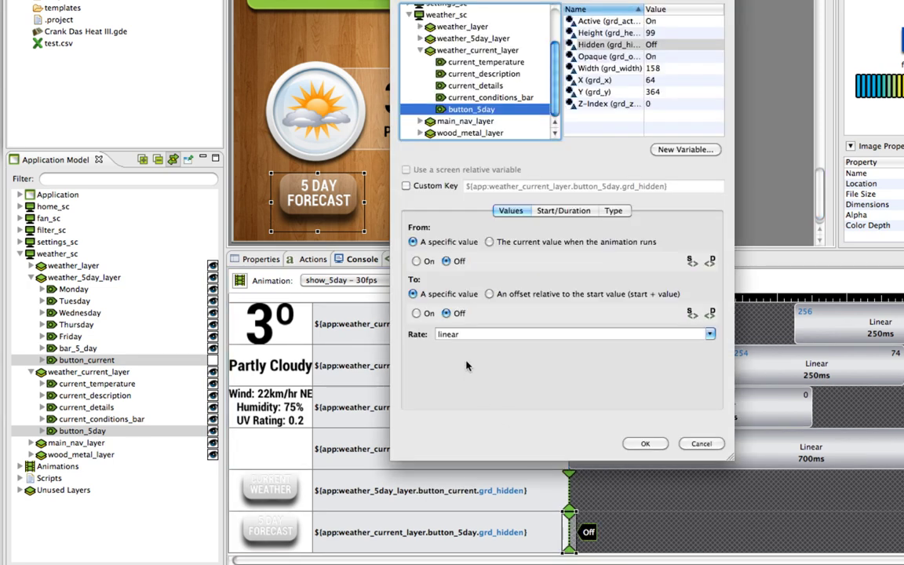
left_click(416, 313)
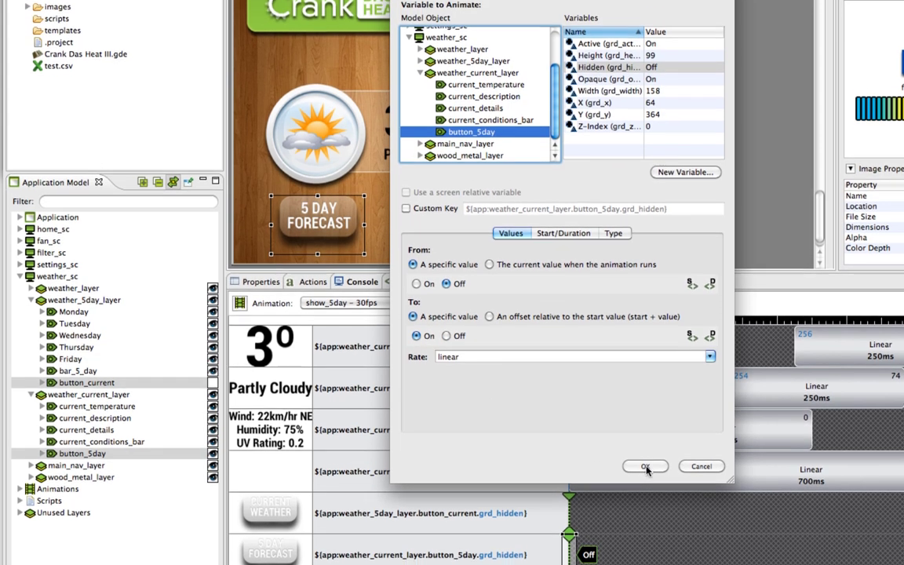
left_click(645, 467)
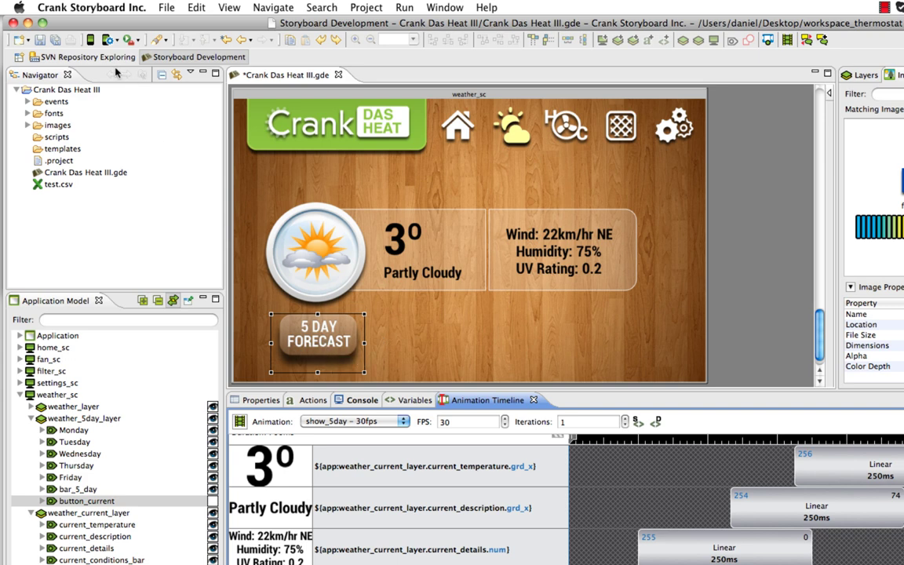
Save and simulate, trigger 5 DAY FORECAST from the weather screen, then inspect current_conditions_bar timing
left_click(88, 41)
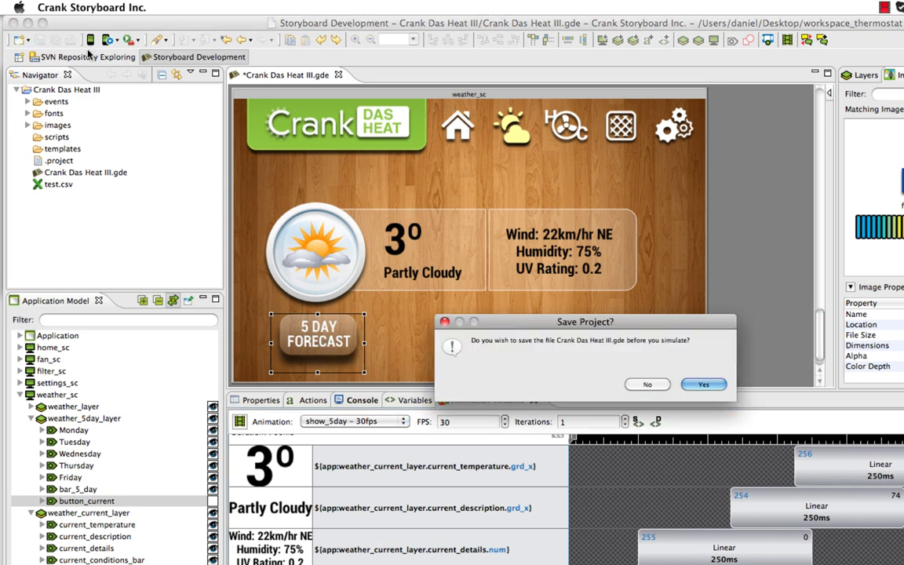
left_click(704, 385)
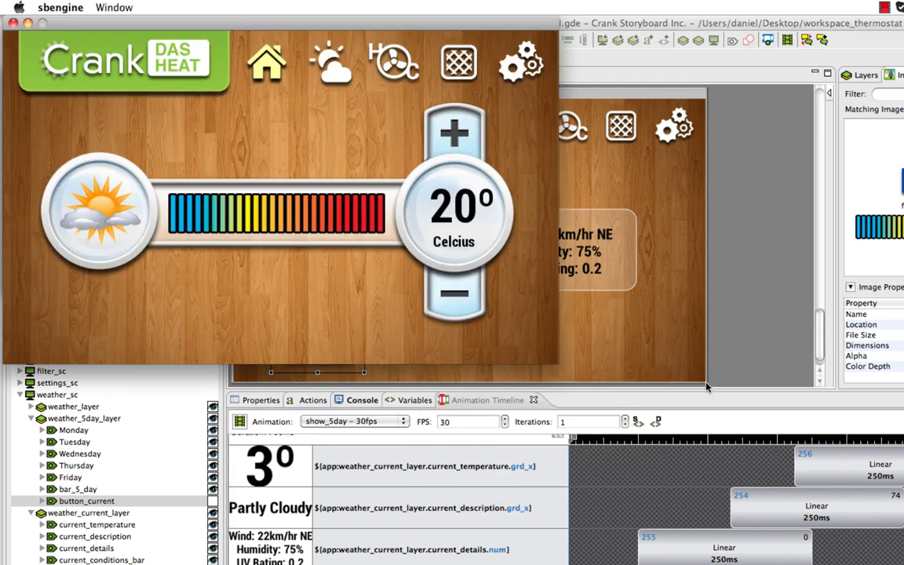
left_click(330, 67)
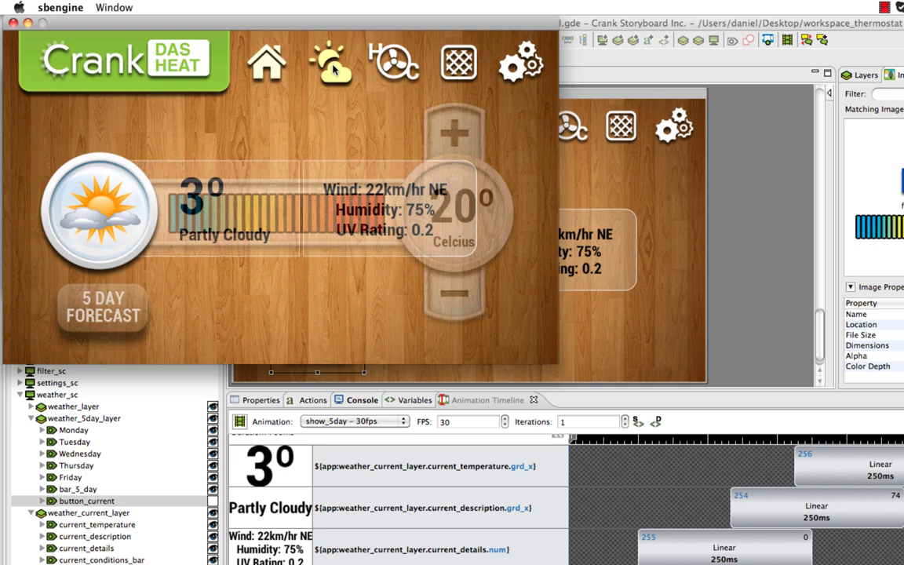
left_click(133, 301)
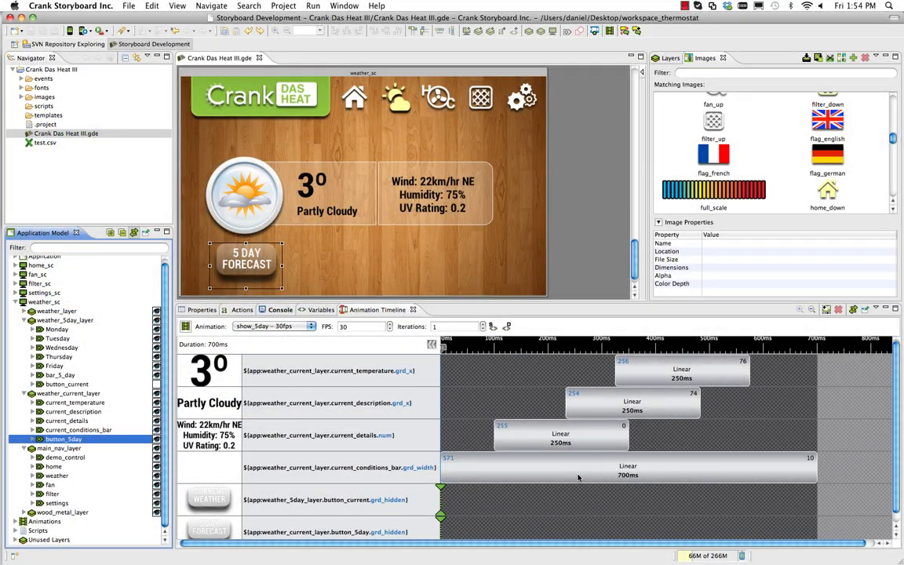
left_click(578, 477)
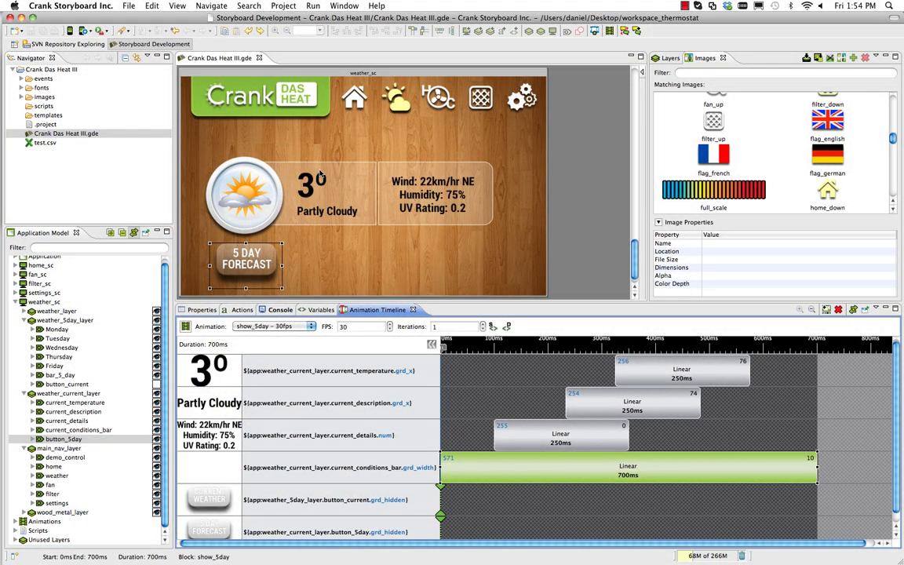
Switch the timeline to the mon_to_fri animation and check the Friday slide-in timing
left_click(265, 326)
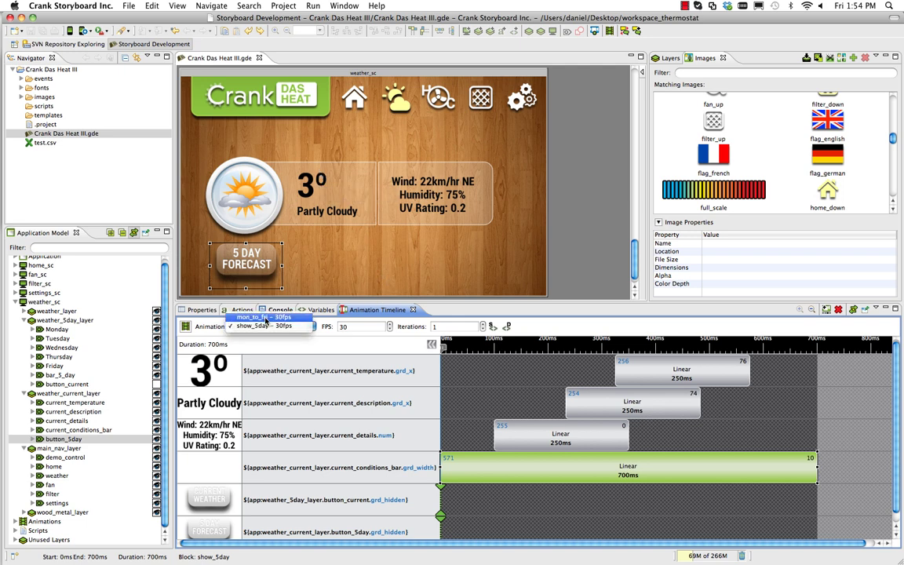
left_click(265, 317)
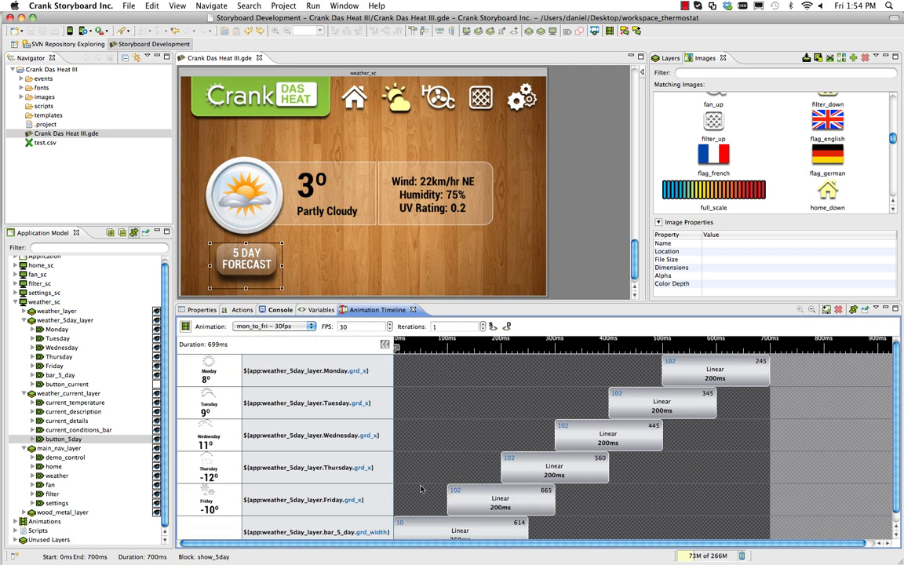
scroll(422, 490, "down", 1)
scroll(429, 512, "up", 1)
left_click(469, 511)
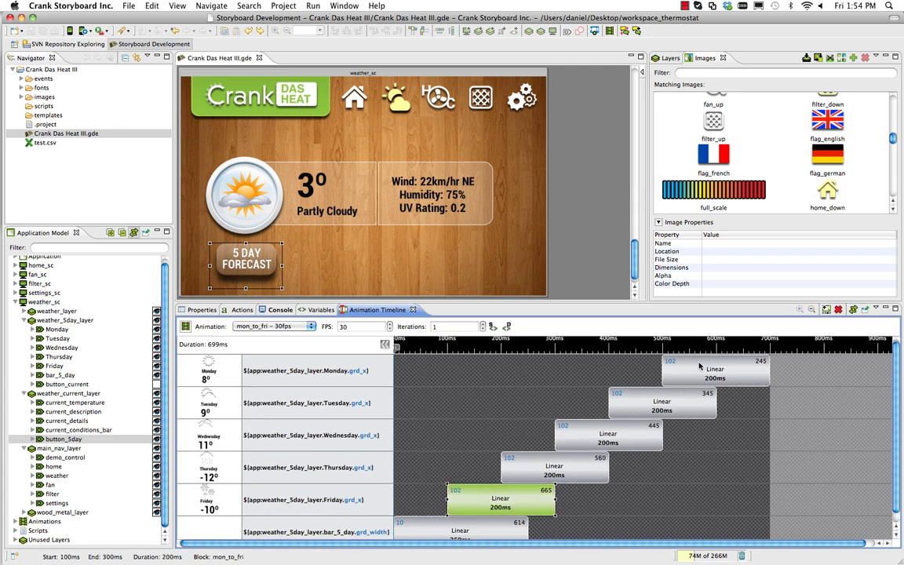
scroll(49, 267, "up", 1)
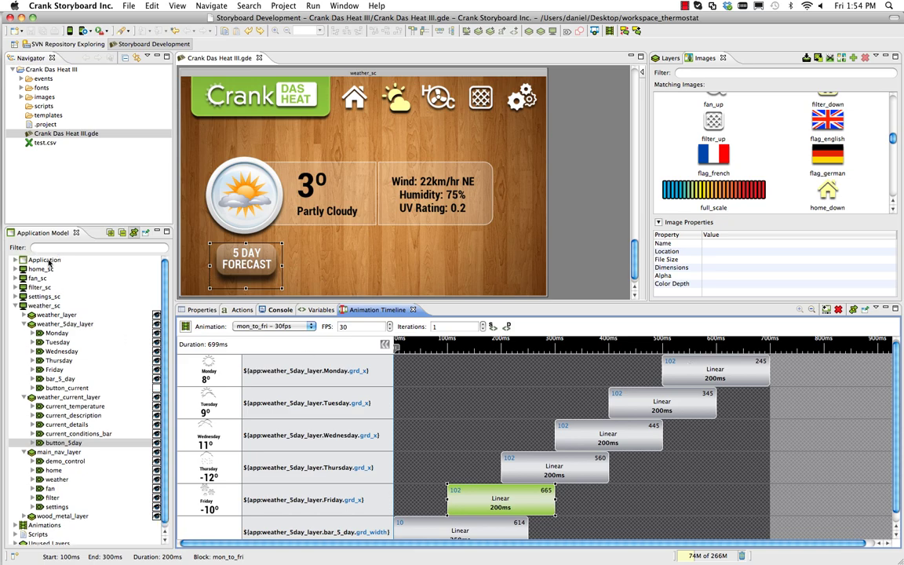
Add an Application Animation action that plays mon_to_fri on the 'show_5day animation complete' event
right_click(49, 267)
mouse_move(118, 264)
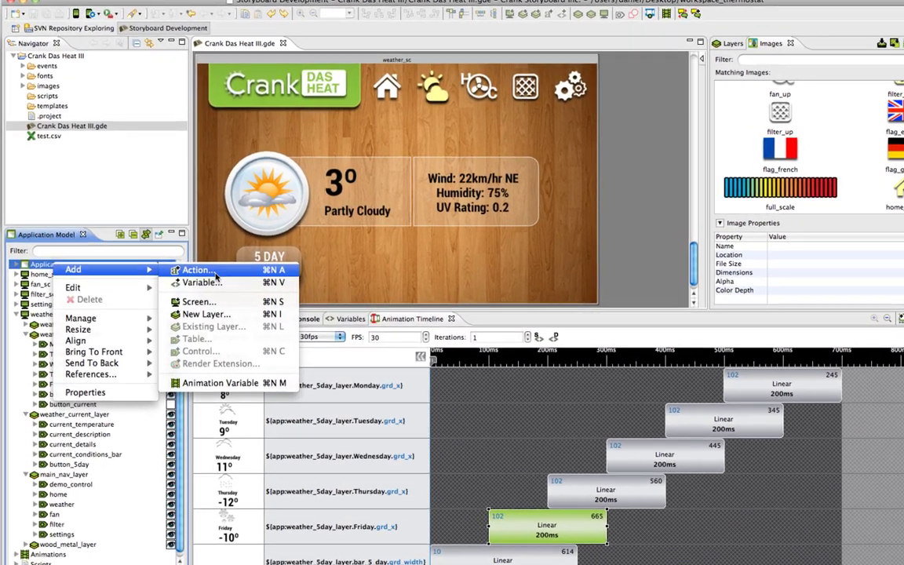
left_click(213, 272)
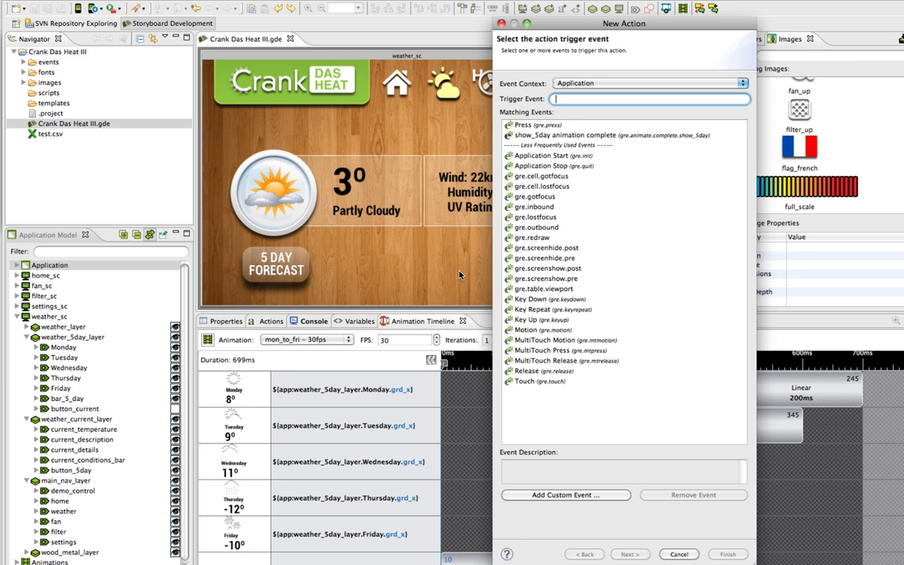
left_click(579, 136)
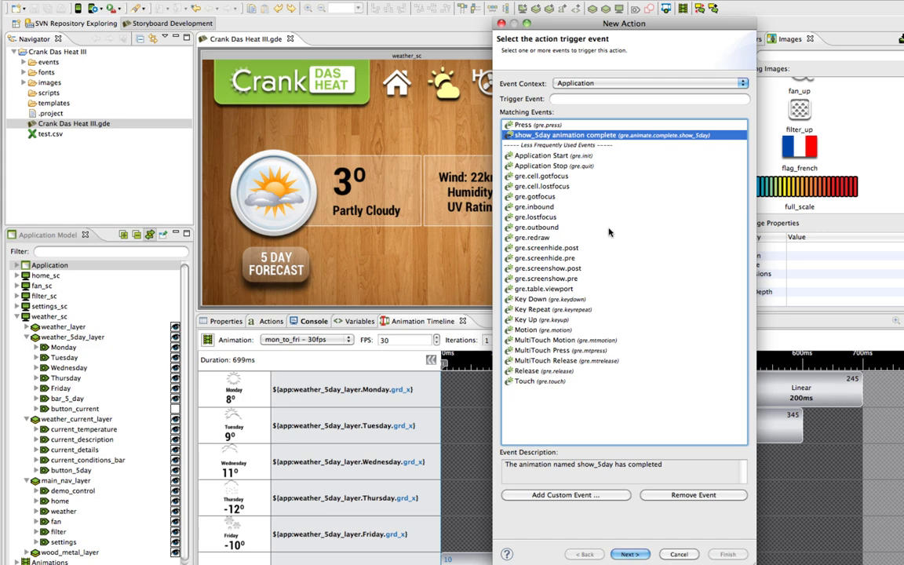
left_click(627, 555)
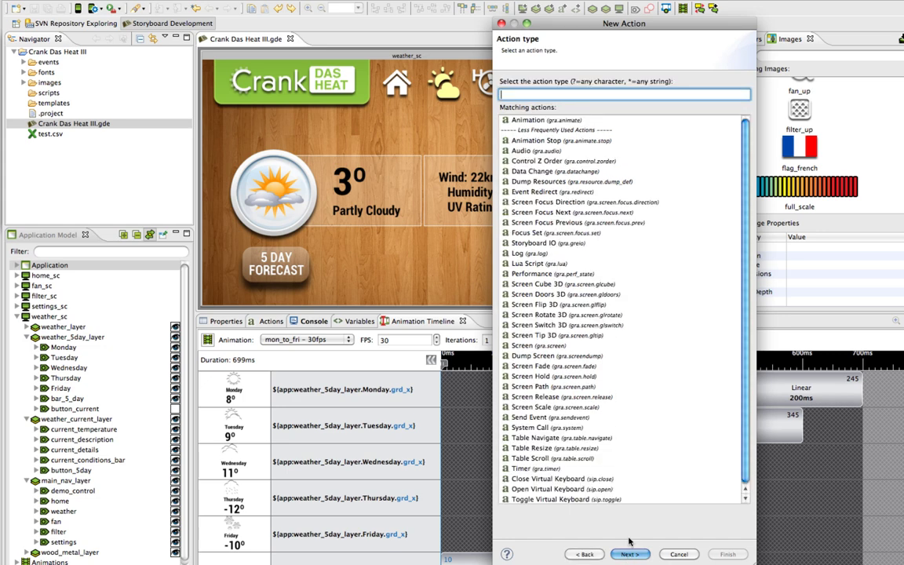
left_click(541, 120)
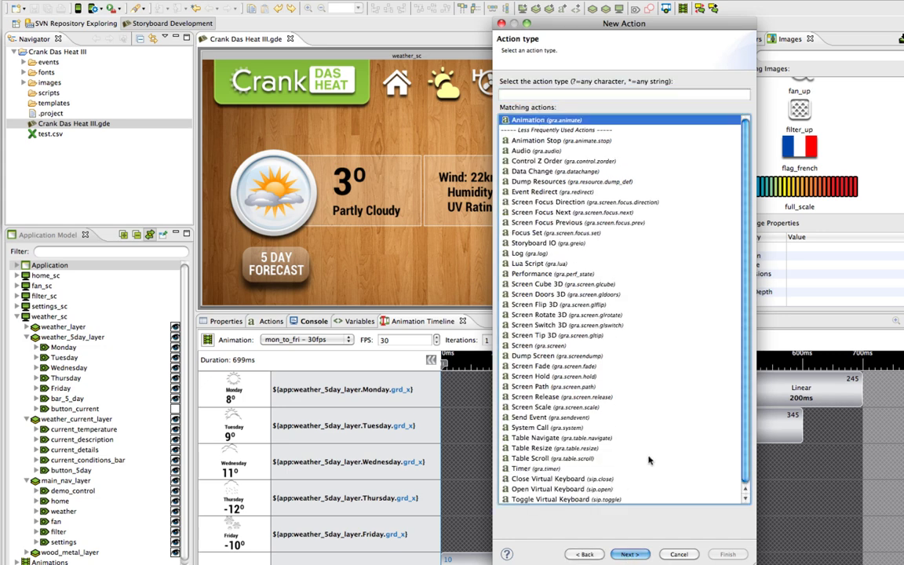
left_click(630, 555)
left_click(538, 97)
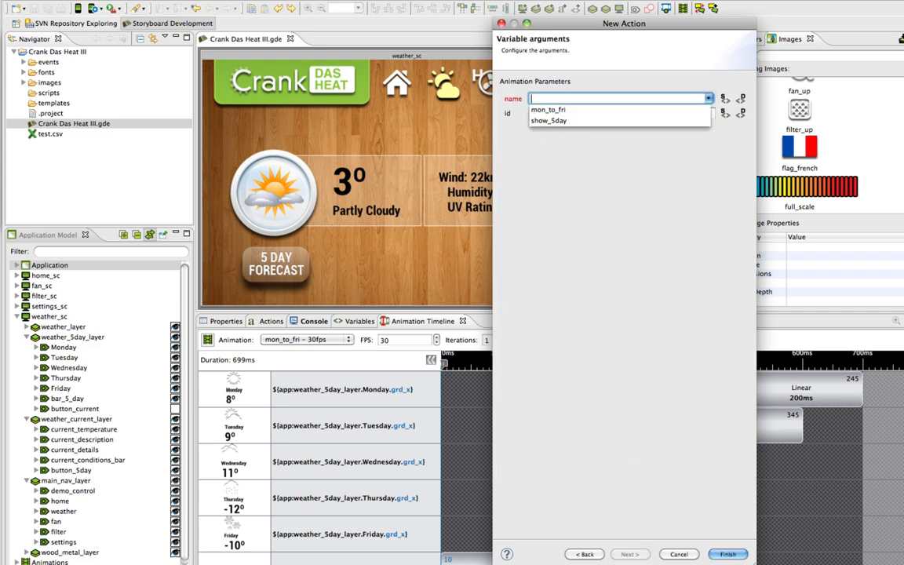
left_click(544, 110)
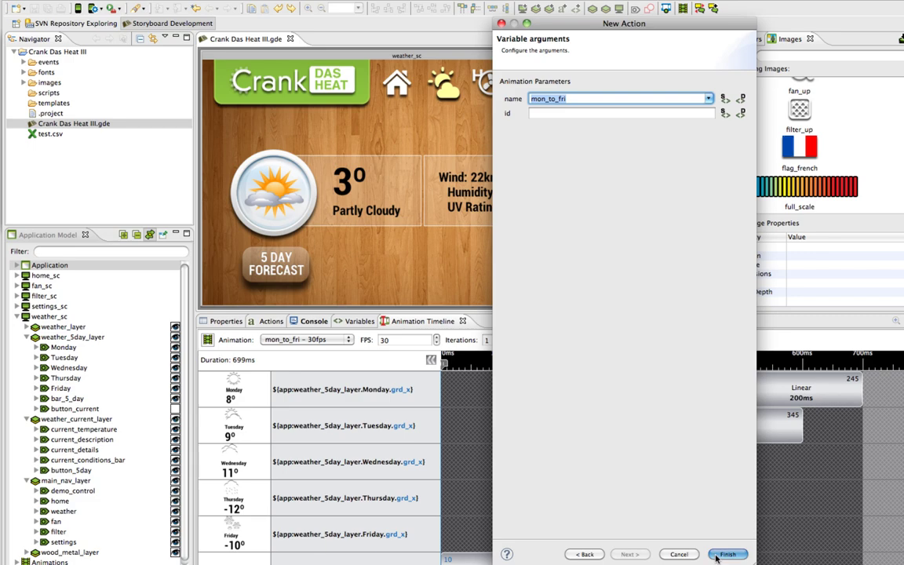
key("Return")
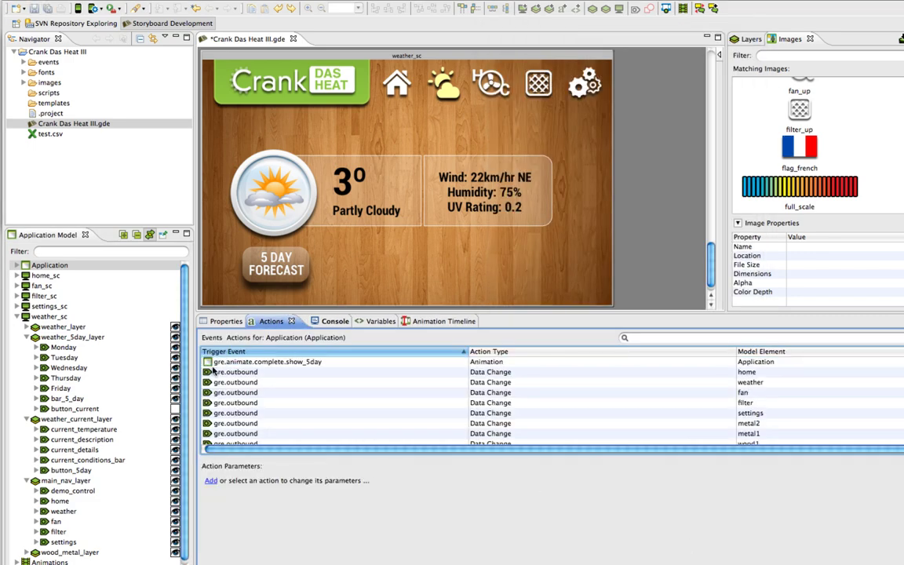
Save and simulate, then open the weather screen and press 5 DAY FORECAST to see Monday–Friday slide in
left_click(78, 9)
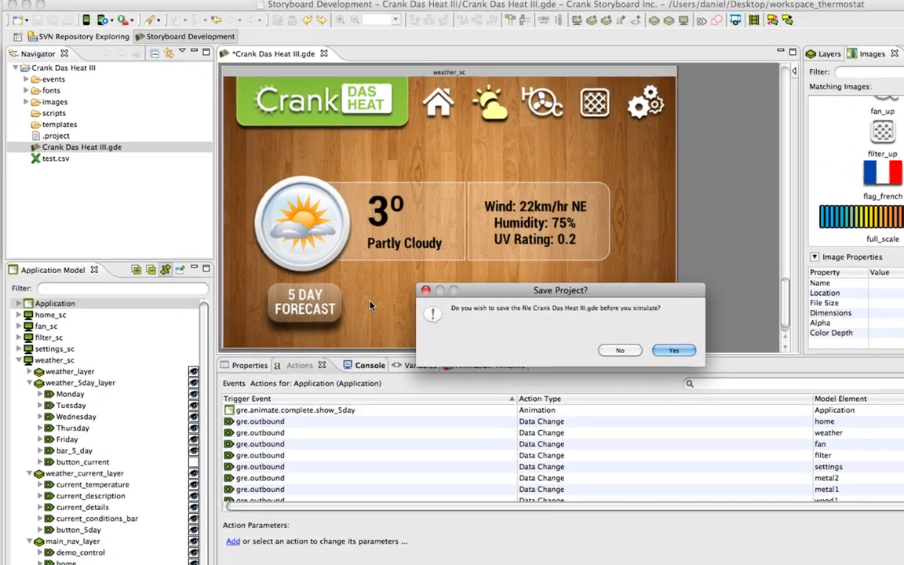
key("Return")
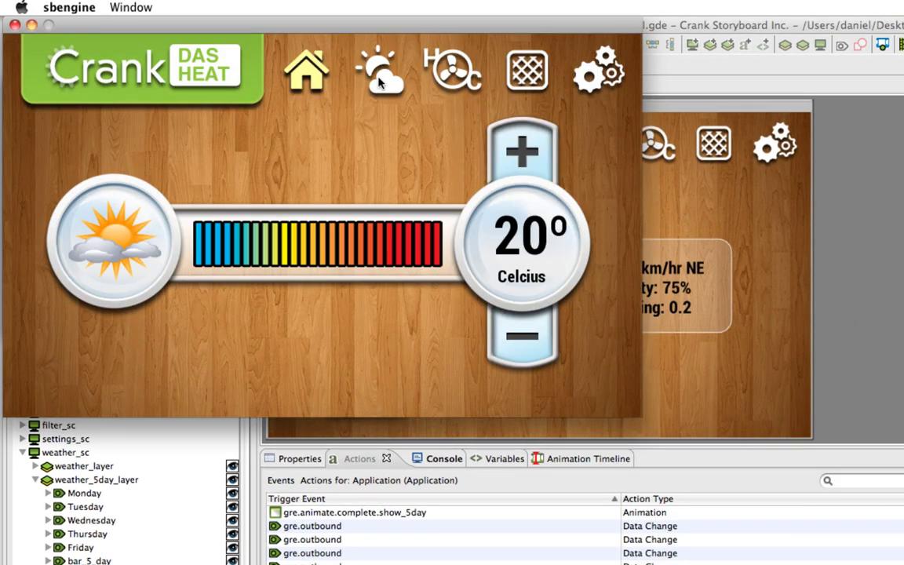
left_click(378, 83)
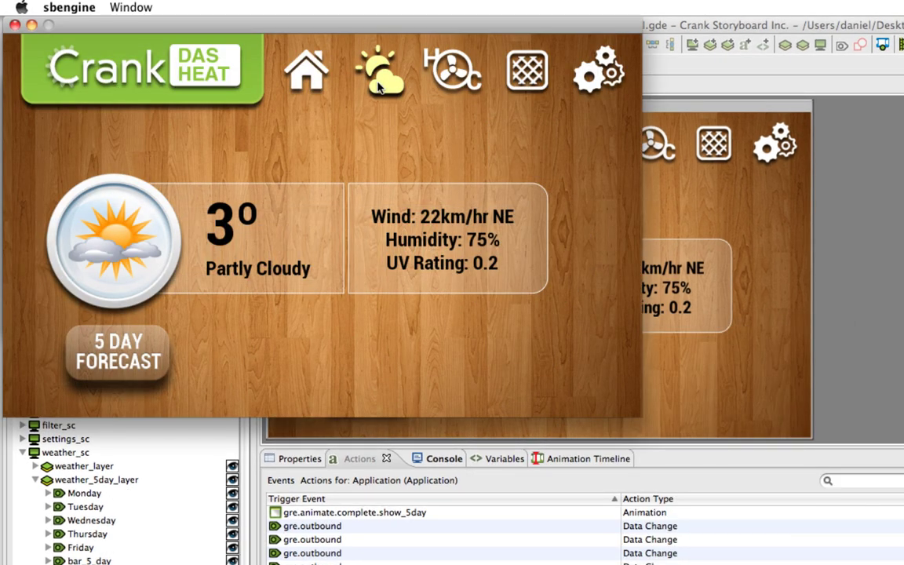
left_click(163, 337)
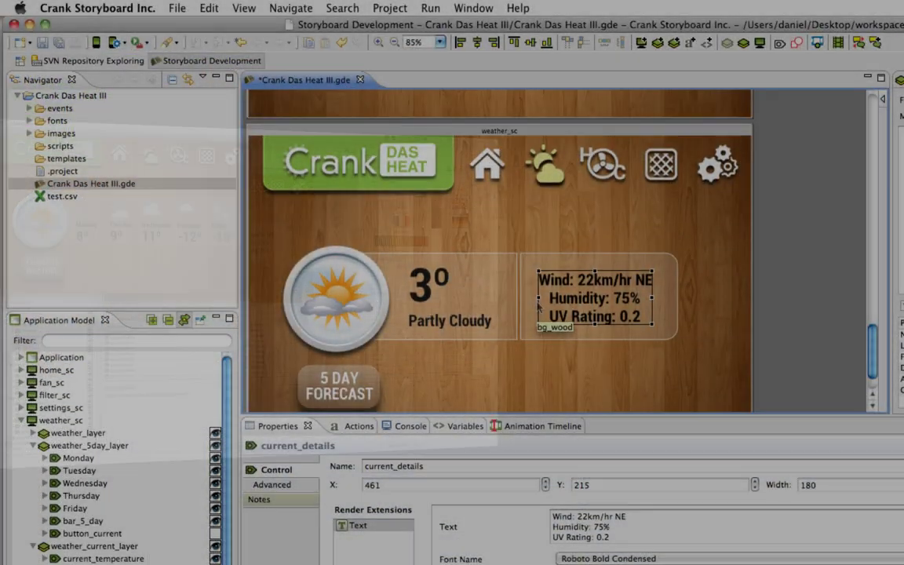
scroll(538, 307, "up", 5)
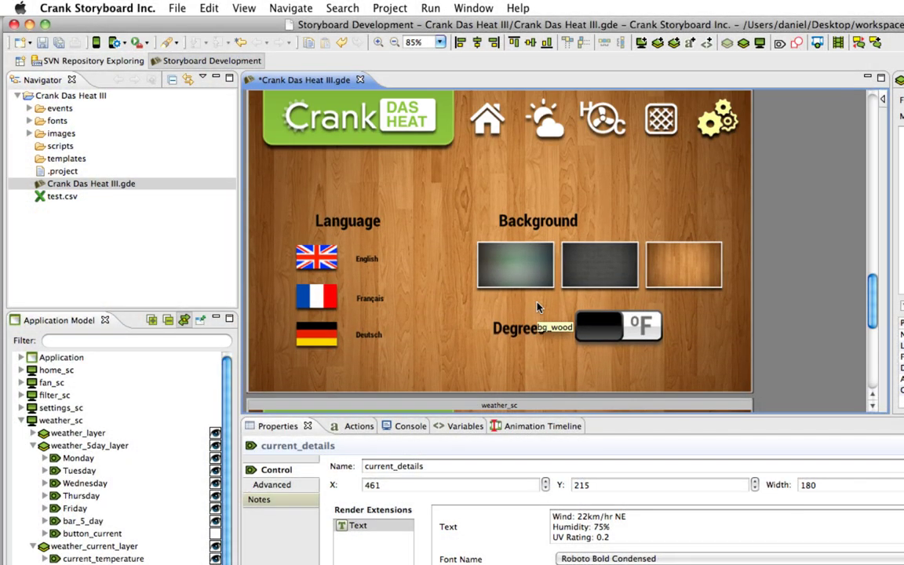
scroll(537, 307, "up", 5)
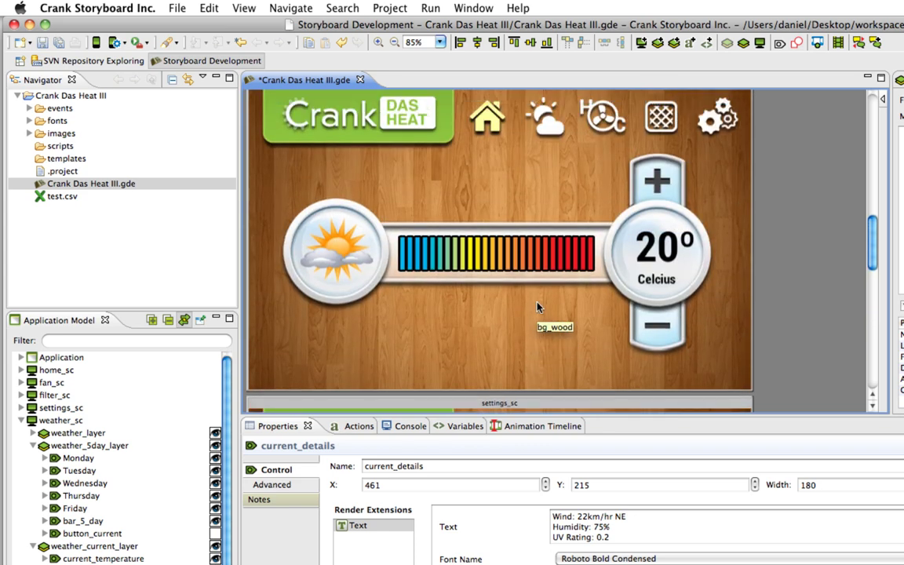
scroll(538, 307, "up", 2)
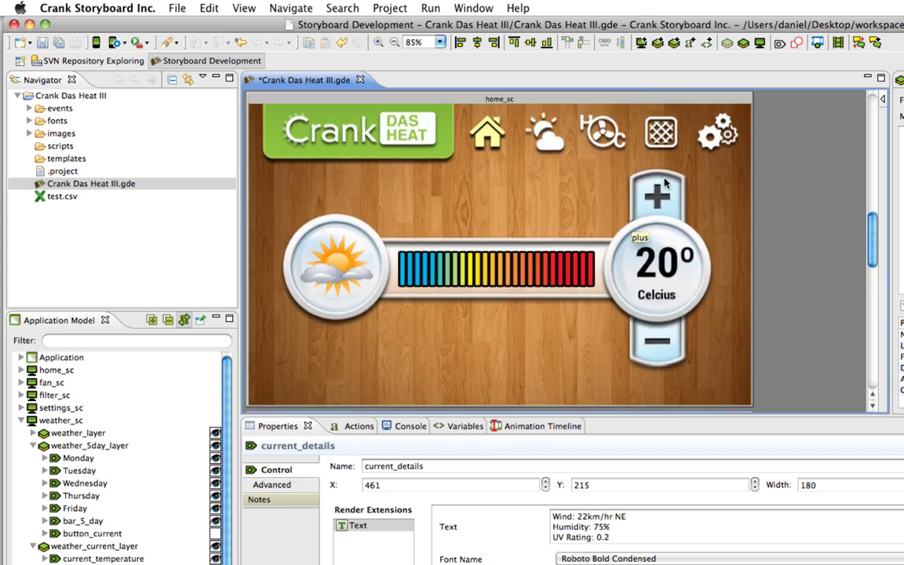